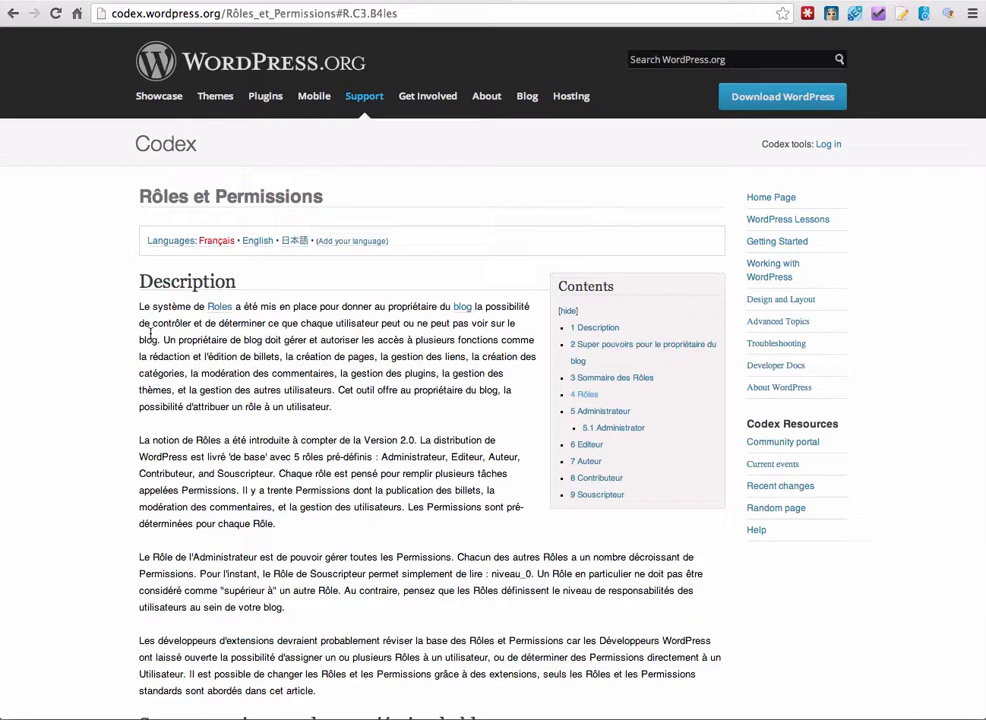
# Read the description, role summary and default-role section of the Codex page on WordPress roles and permissions
pyautogui.scroll(-2, 152, 332)
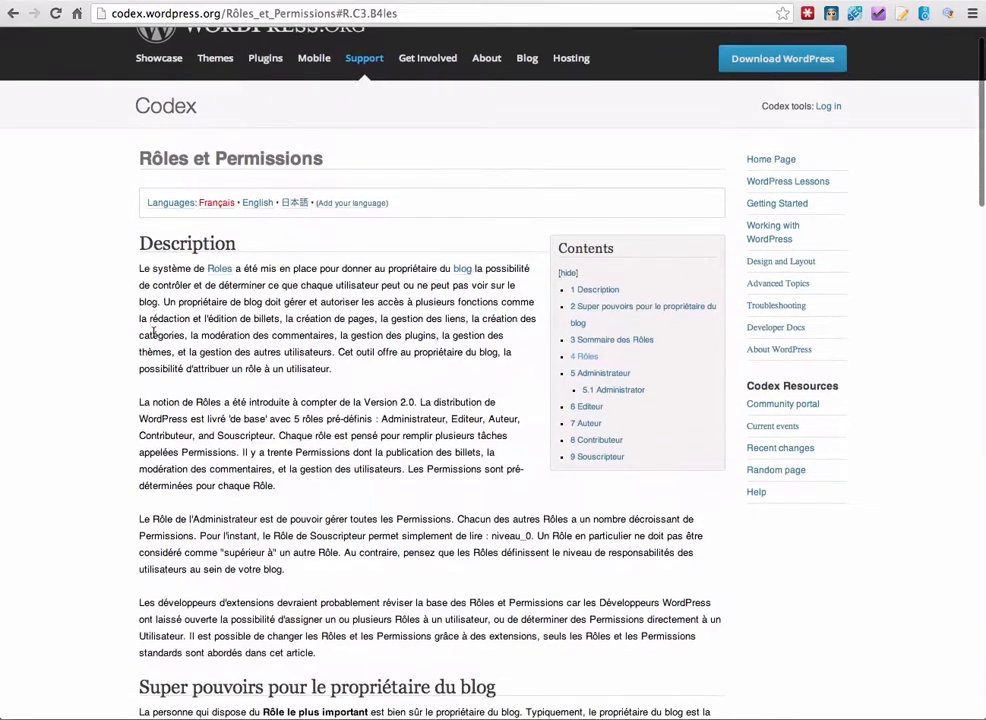
pyautogui.scroll(2, 152, 332)
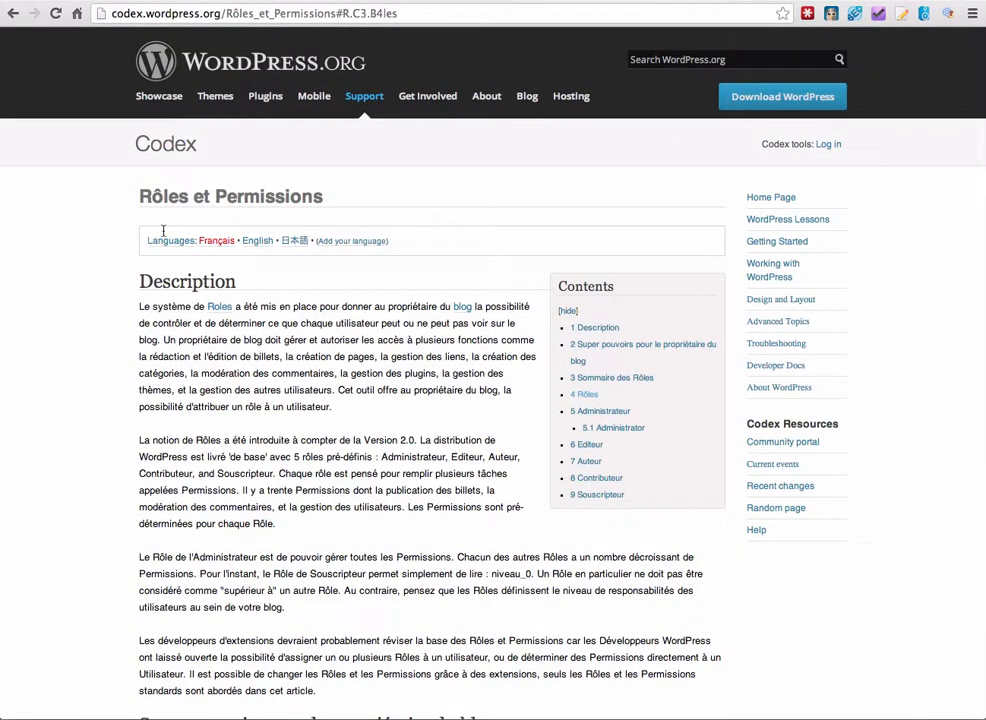
pyautogui.scroll(-10, 106, 310)
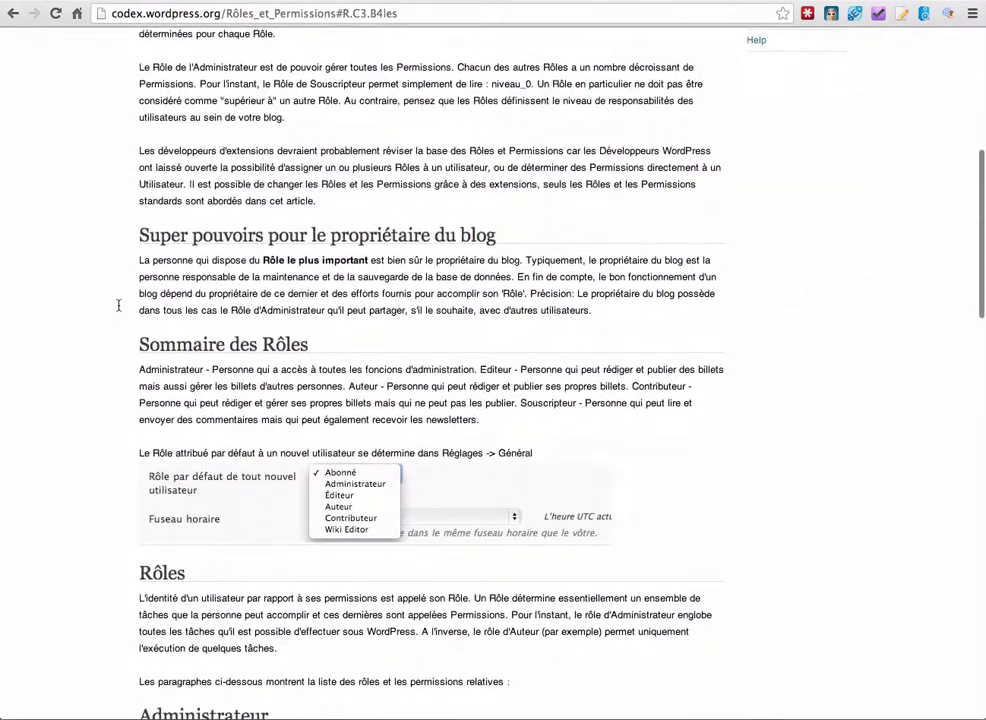
pyautogui.scroll(-4, 118, 305)
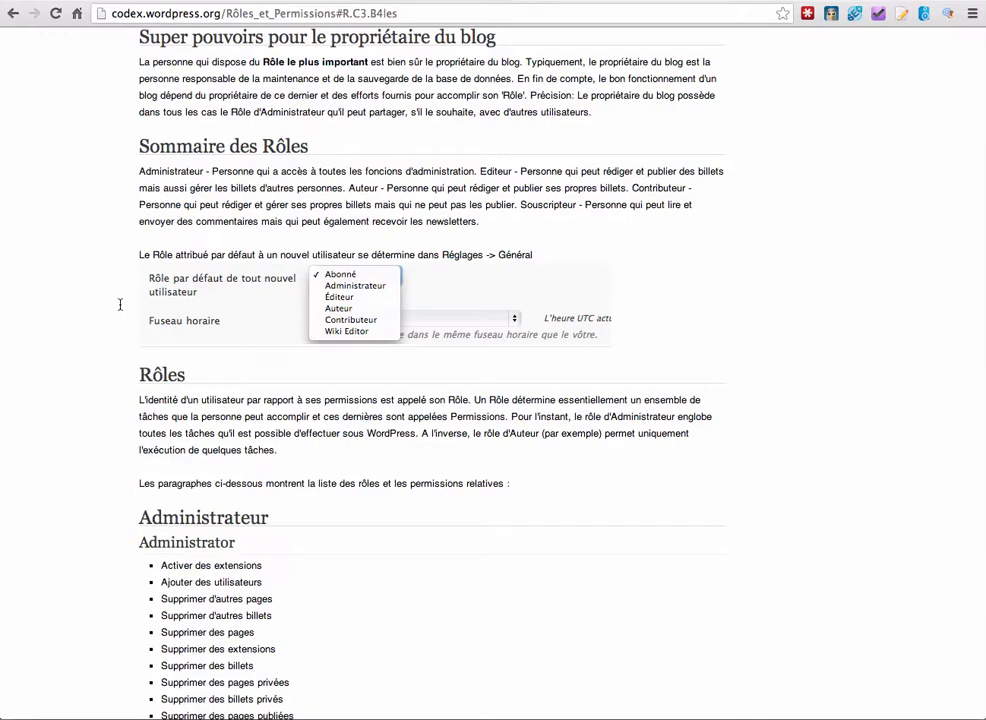
pyautogui.scroll(-1, 130, 289)
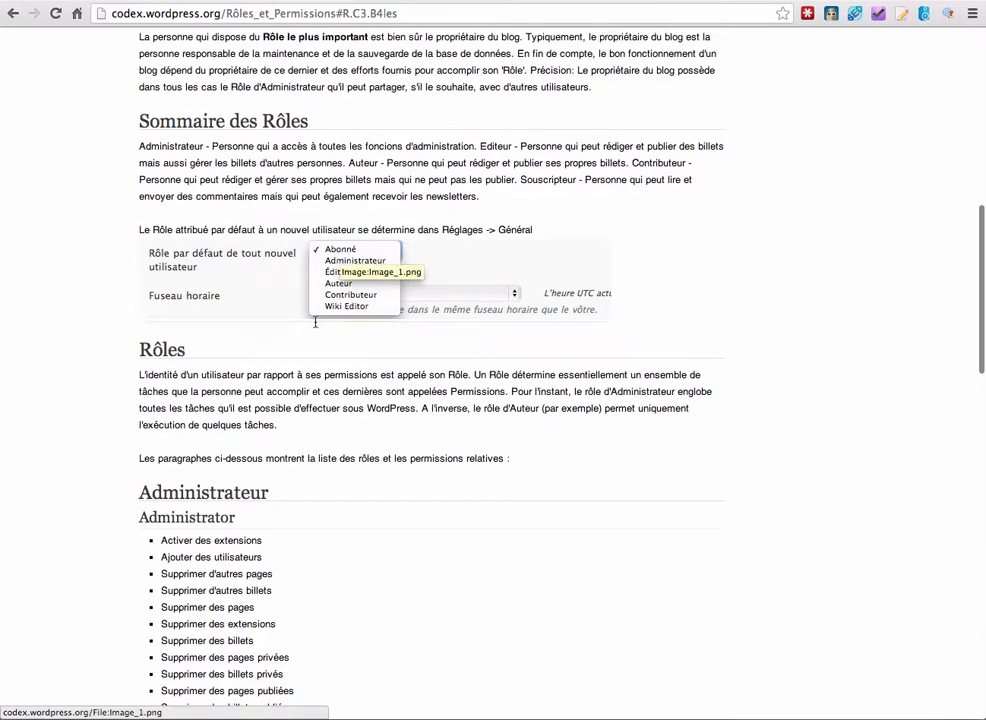
pyautogui.scroll(-1, 94, 321)
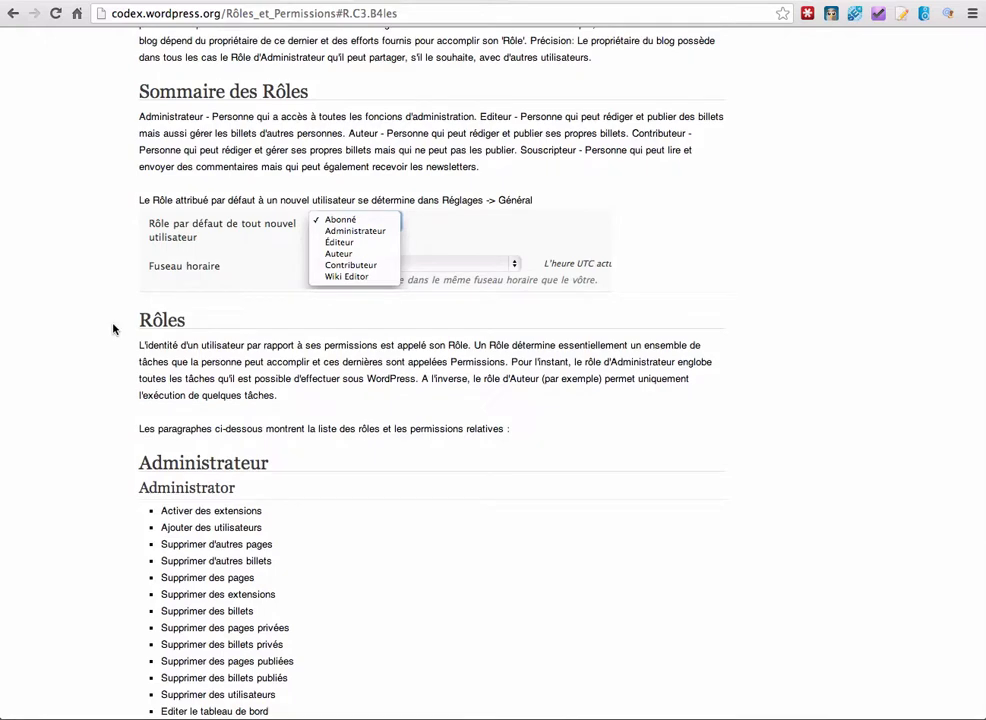
pyautogui.click(117, 335)
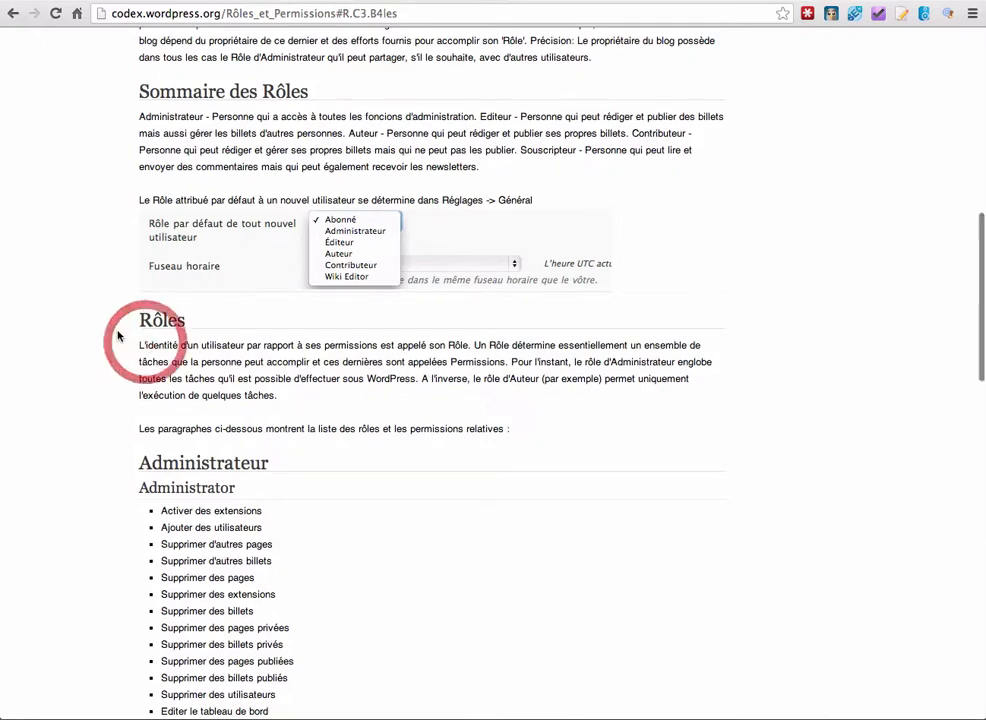
# Review the permission lists for the Administrateur, Auteur, Contributeur and Souscripteur roles
pyautogui.scroll(-5, 118, 336)
pyautogui.scroll(-5, 117, 335)
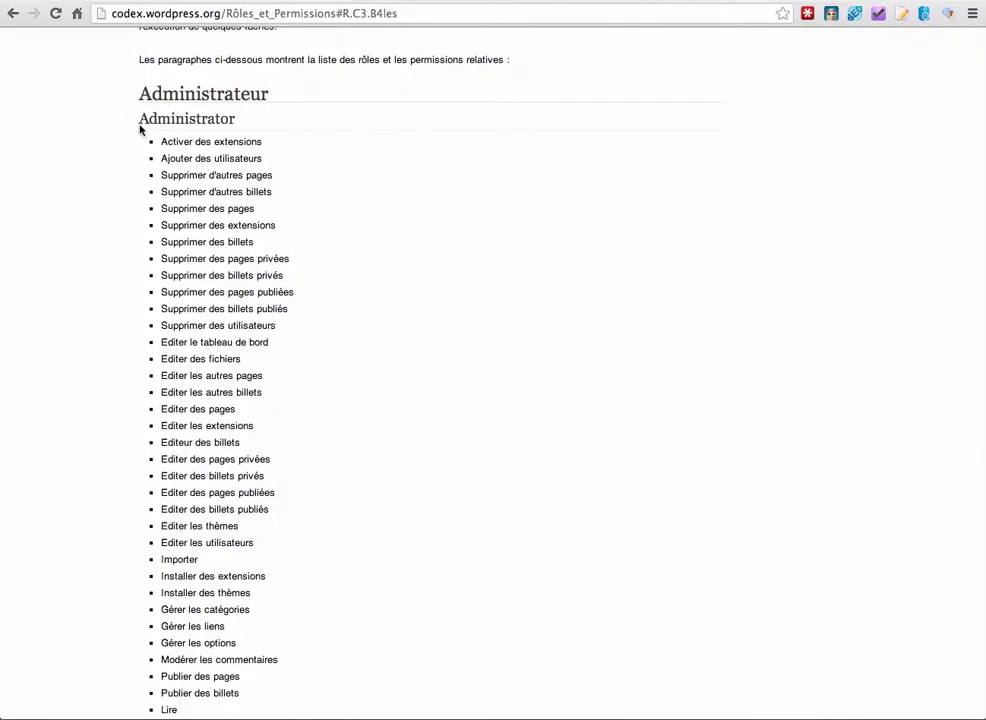
pyautogui.scroll(-2, 135, 135)
pyautogui.scroll(-4, 176, 200)
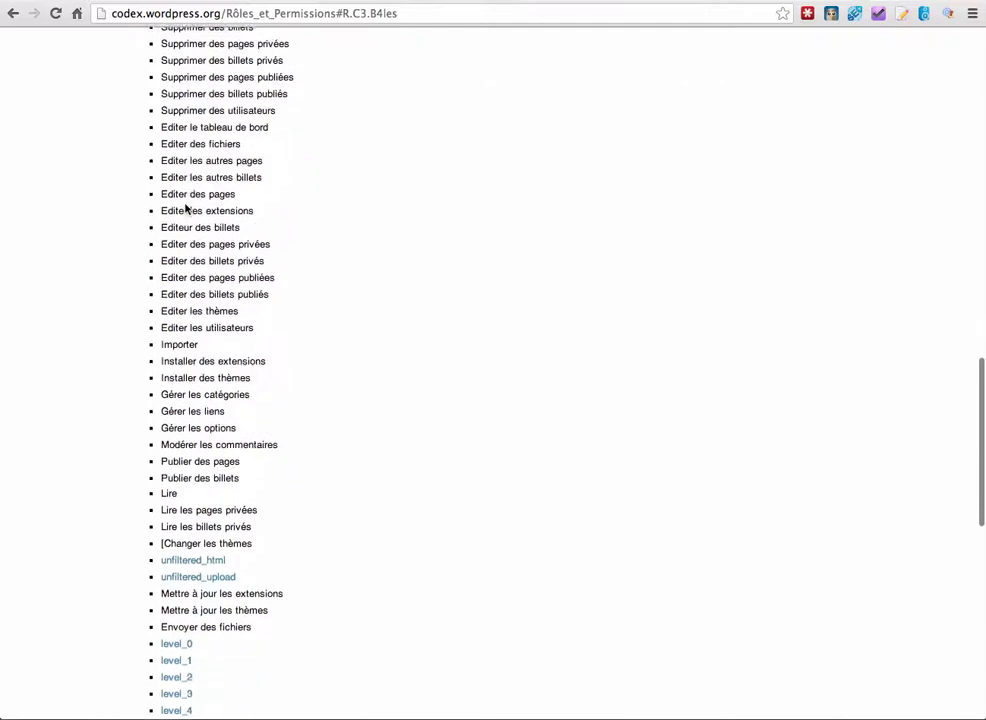
pyautogui.scroll(2, 249, 209)
pyautogui.scroll(1, 186, 209)
pyautogui.scroll(-3, 194, 204)
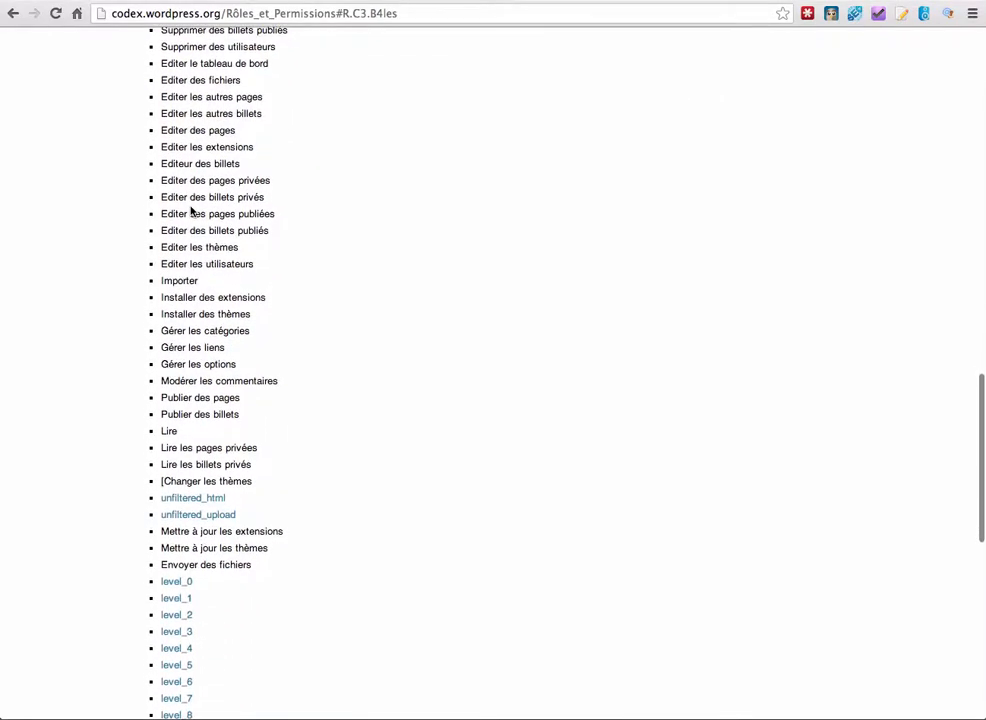
pyautogui.scroll(-2, 191, 209)
pyautogui.scroll(-10, 191, 209)
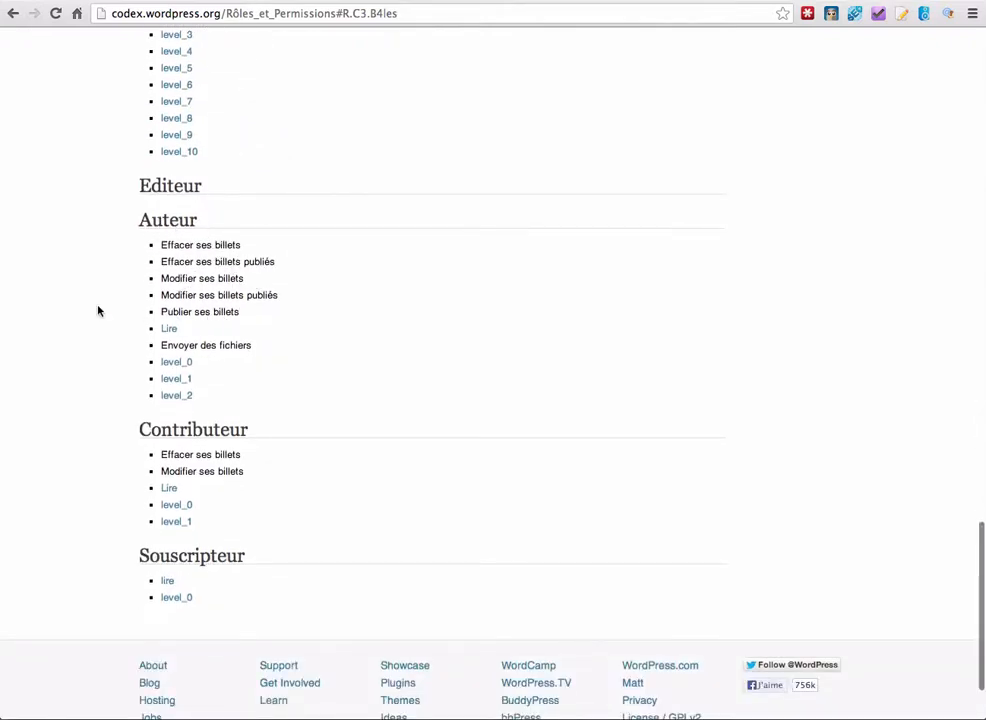
pyautogui.scroll(-3, 110, 318)
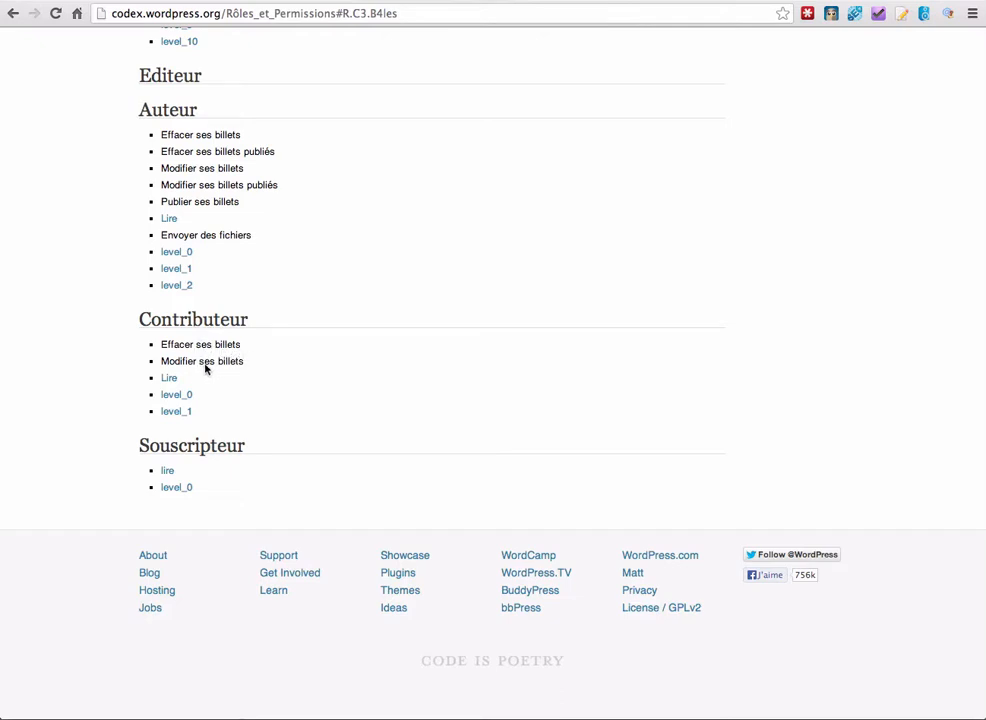
pyautogui.click(170, 217)
# In the WordPress admin's general settings, allow anyone to register, set the default new-user role to Contributeur, and save
pyautogui.click(438, 3)
pyautogui.moveTo(60, 336)
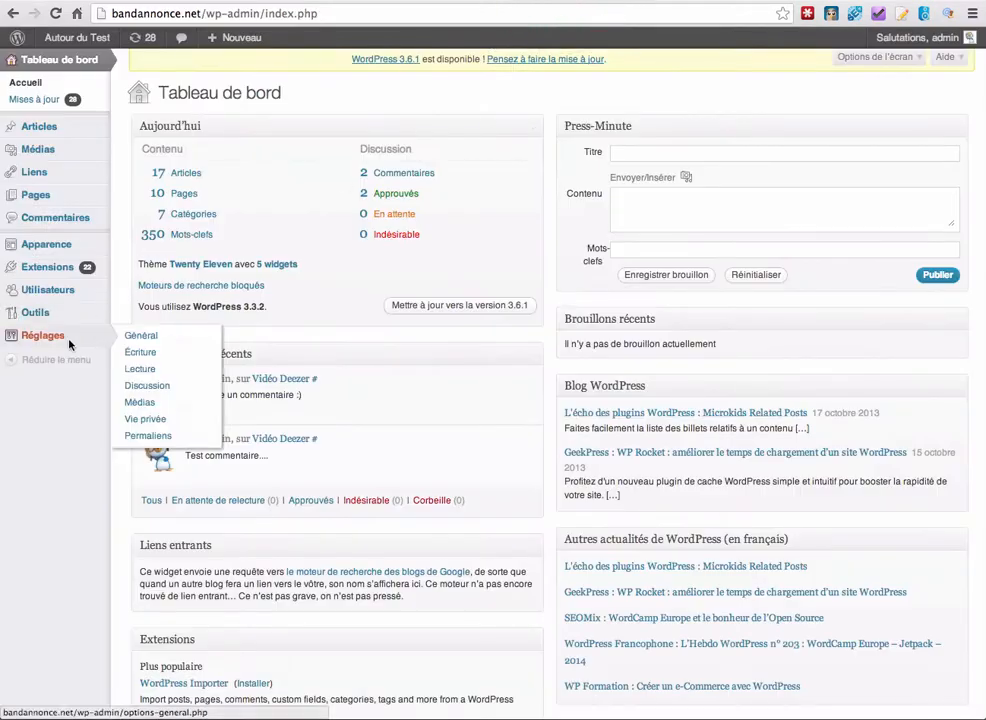
pyautogui.click(141, 336)
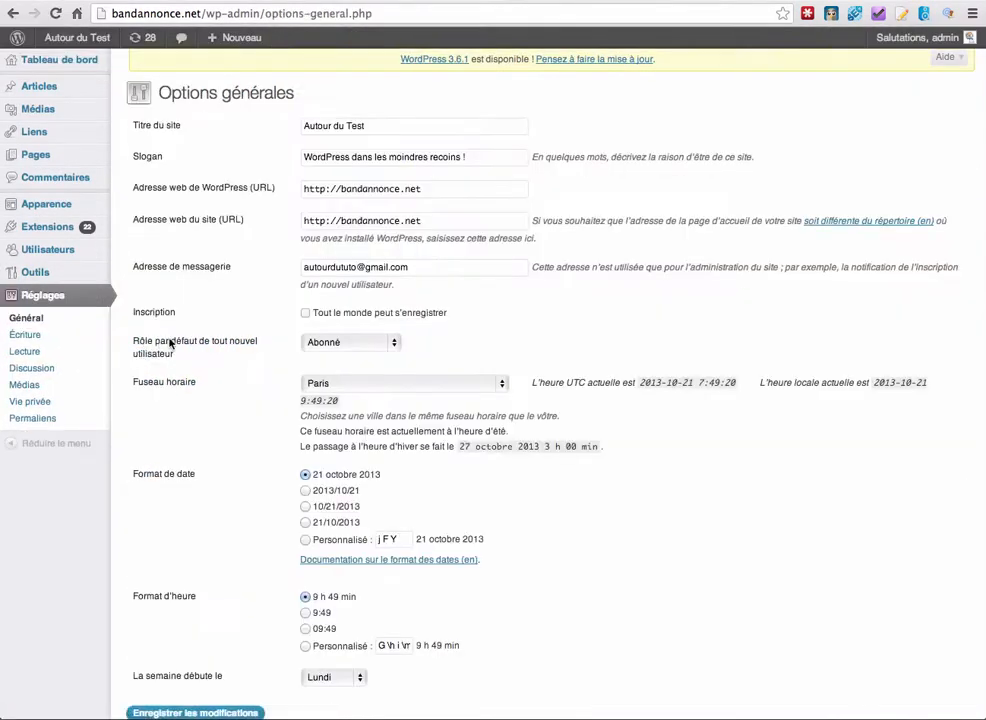
pyautogui.click(305, 312)
pyautogui.click(355, 342)
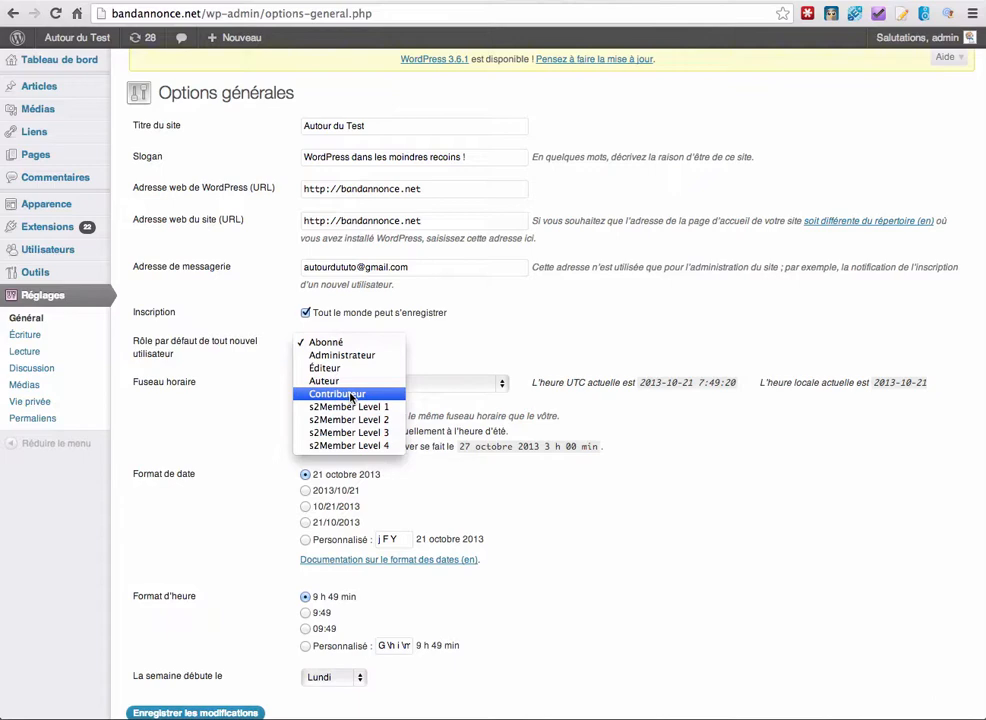
pyautogui.click(337, 395)
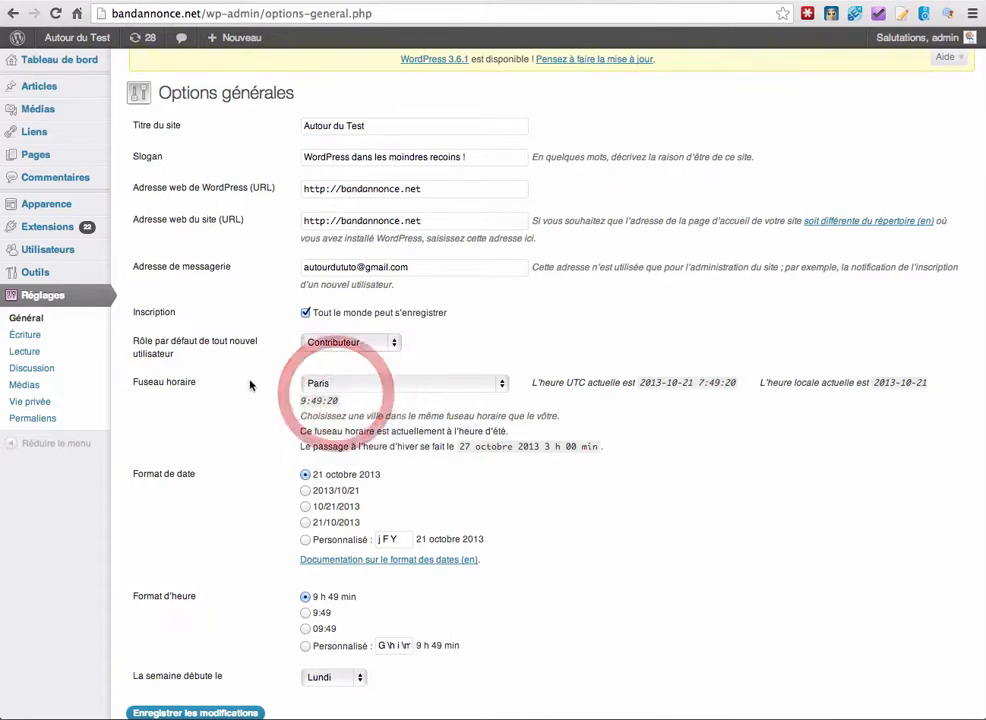
pyautogui.scroll(-1, 220, 450)
pyautogui.click(200, 643)
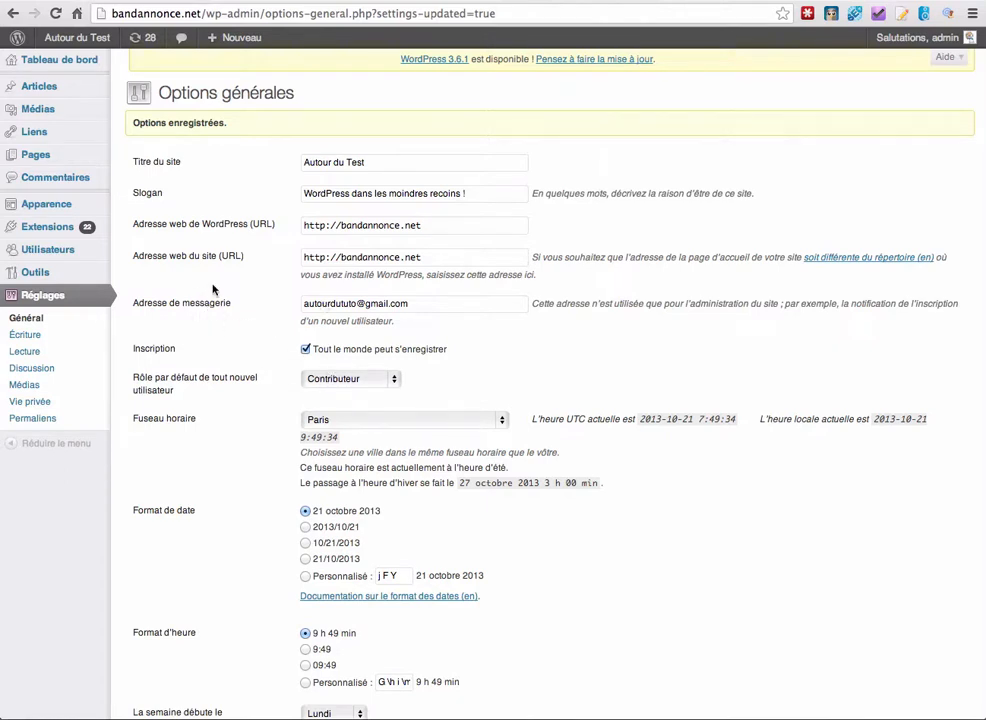
# Examine the Méta widget in the widget settings and its login links in the public site's sidebar
pyautogui.moveTo(62, 205)
pyautogui.click(169, 220)
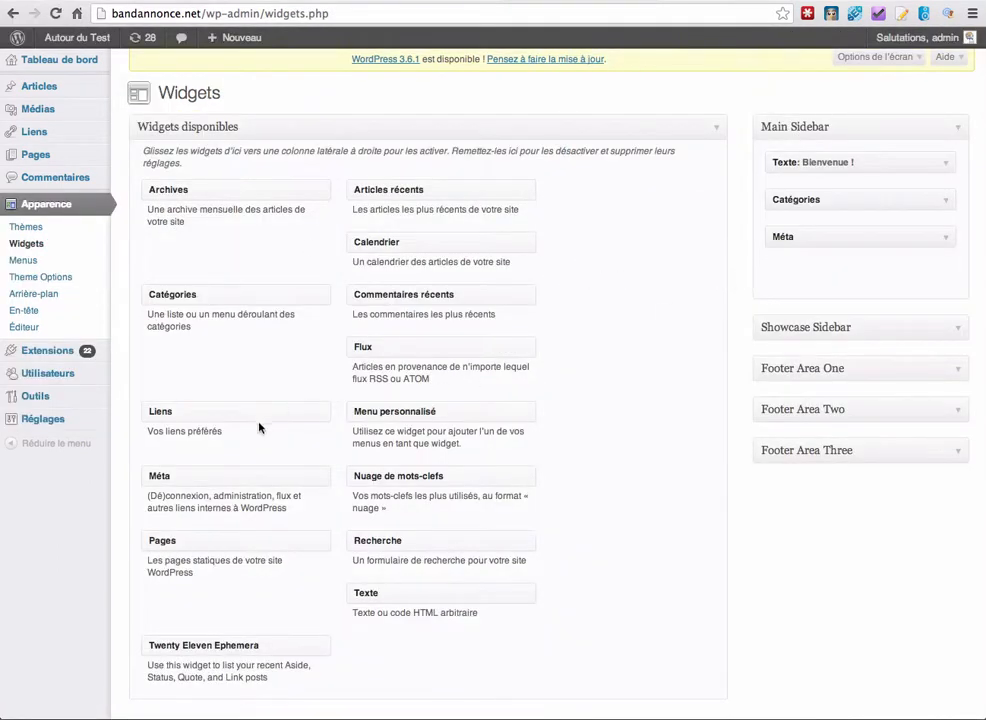
pyautogui.moveTo(165, 477); pyautogui.dragTo(185, 434)
pyautogui.click(78, 40)
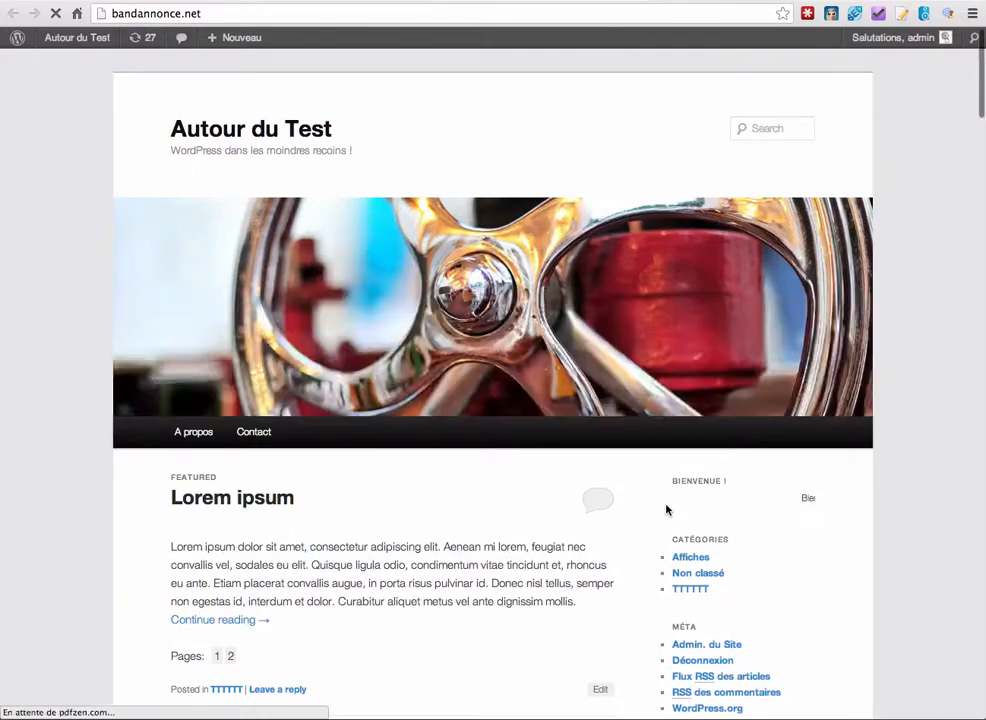
pyautogui.scroll(-3, 667, 510)
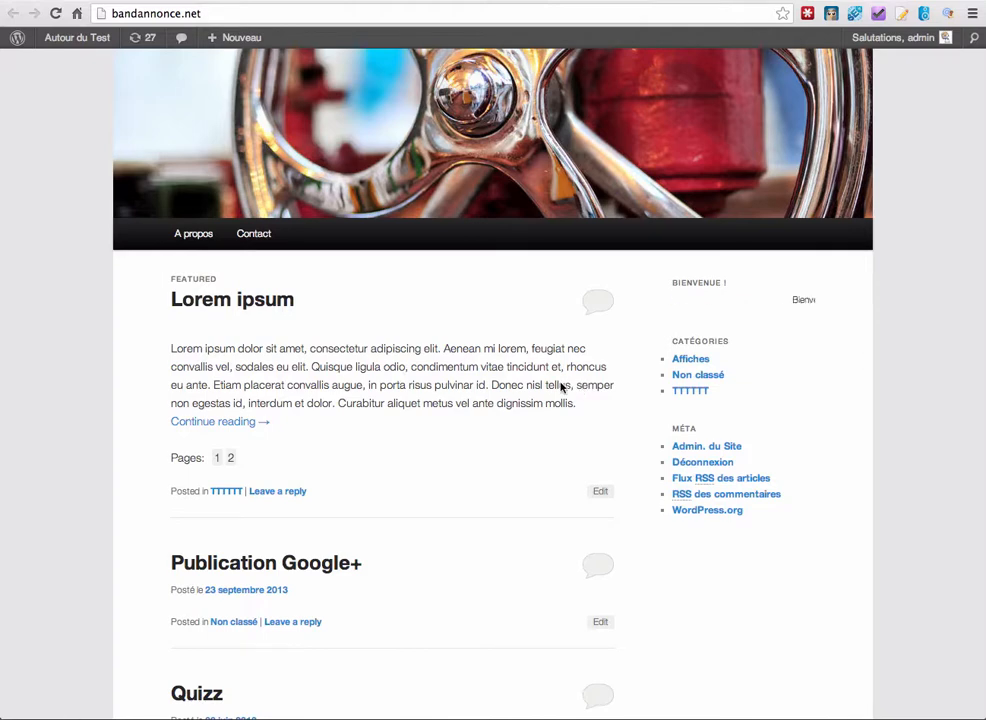
pyautogui.click(558, 1)
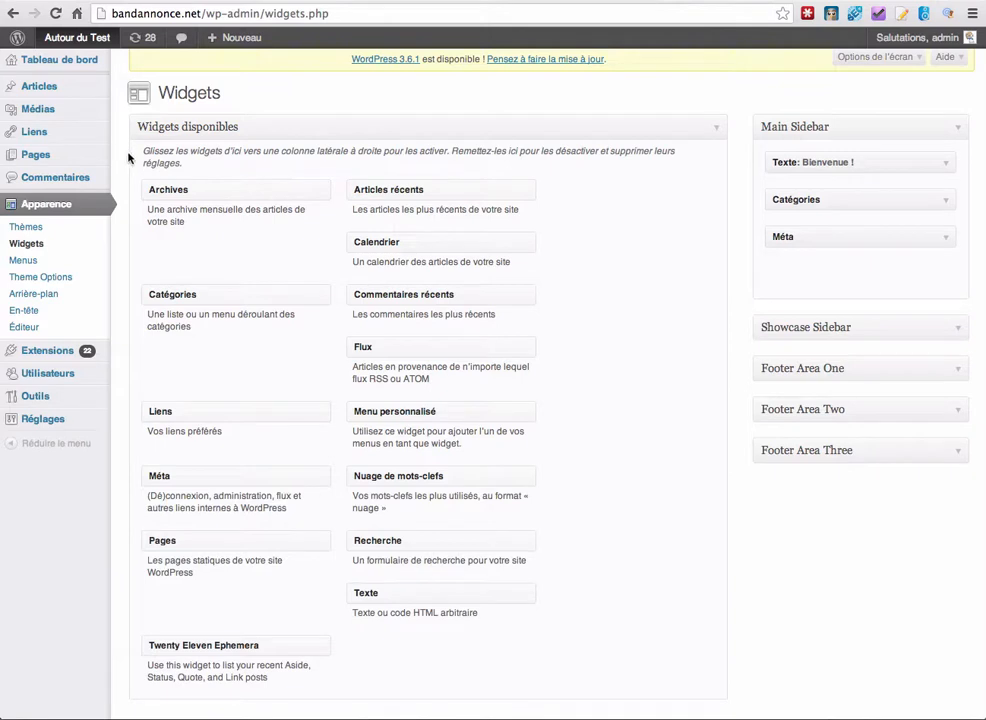
# Search for the plugin "User Submitted Posts" among the extensions available to add
pyautogui.moveTo(60, 350)
pyautogui.click(151, 368)
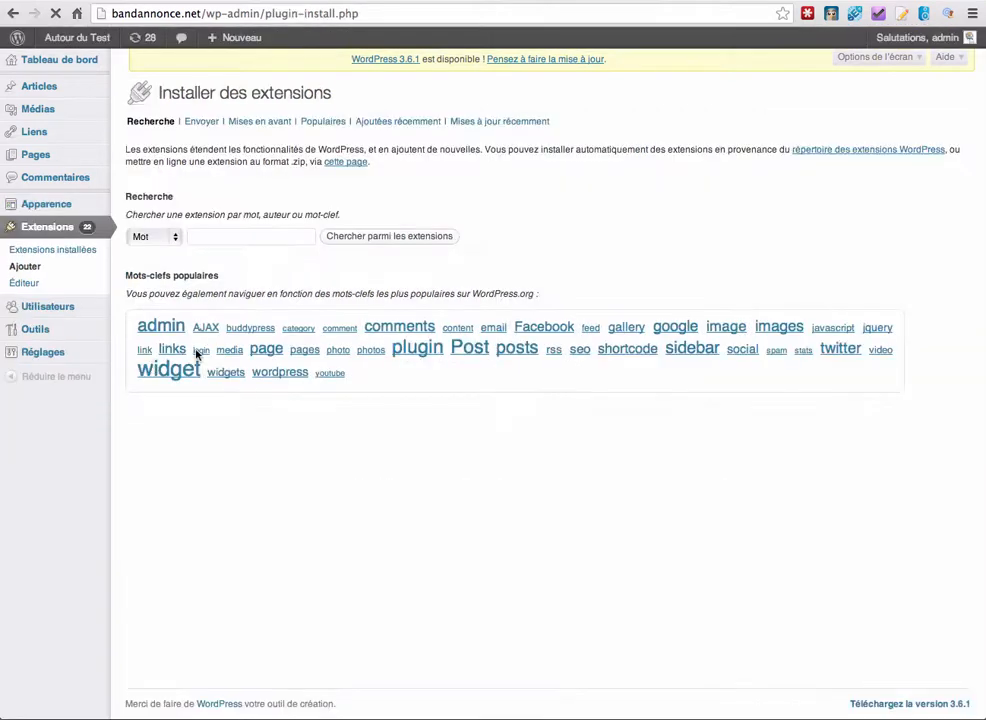
pyautogui.click(202, 236)
pyautogui.write('User Submitted Posts')
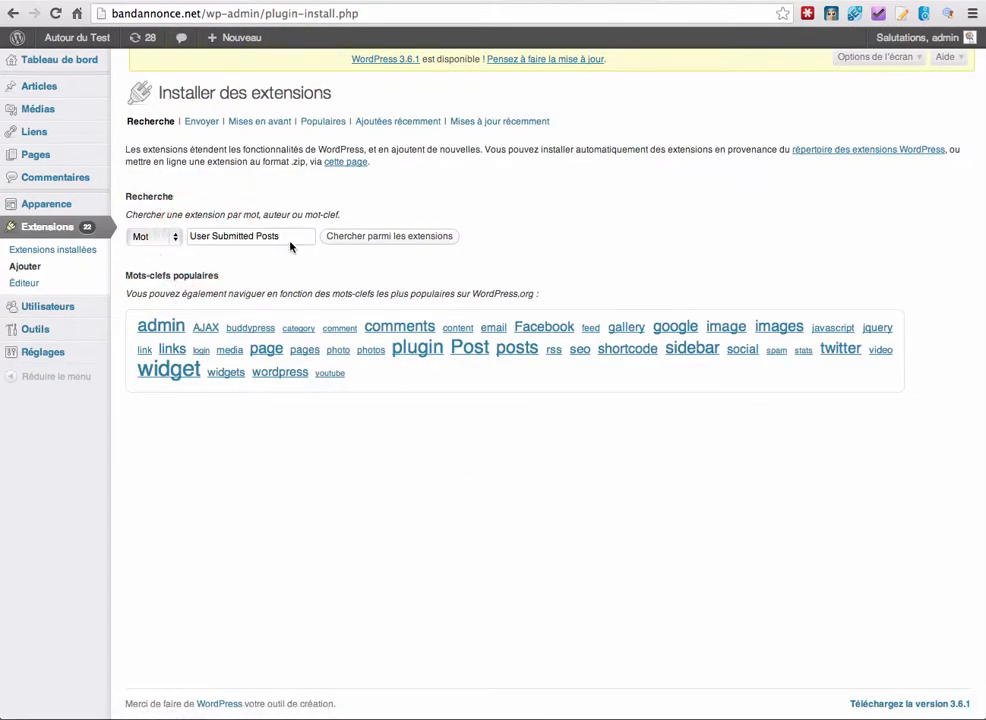
pyautogui.click(366, 240)
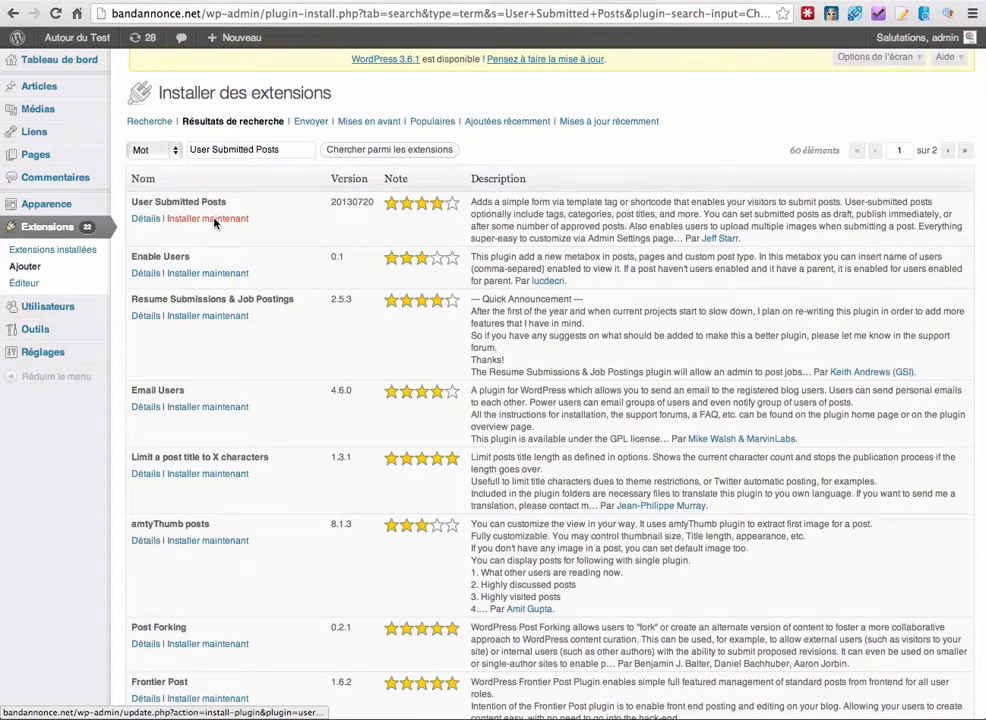
# Install and activate the User Submitted Posts plugin
pyautogui.click(214, 222)
pyautogui.click(845, 230)
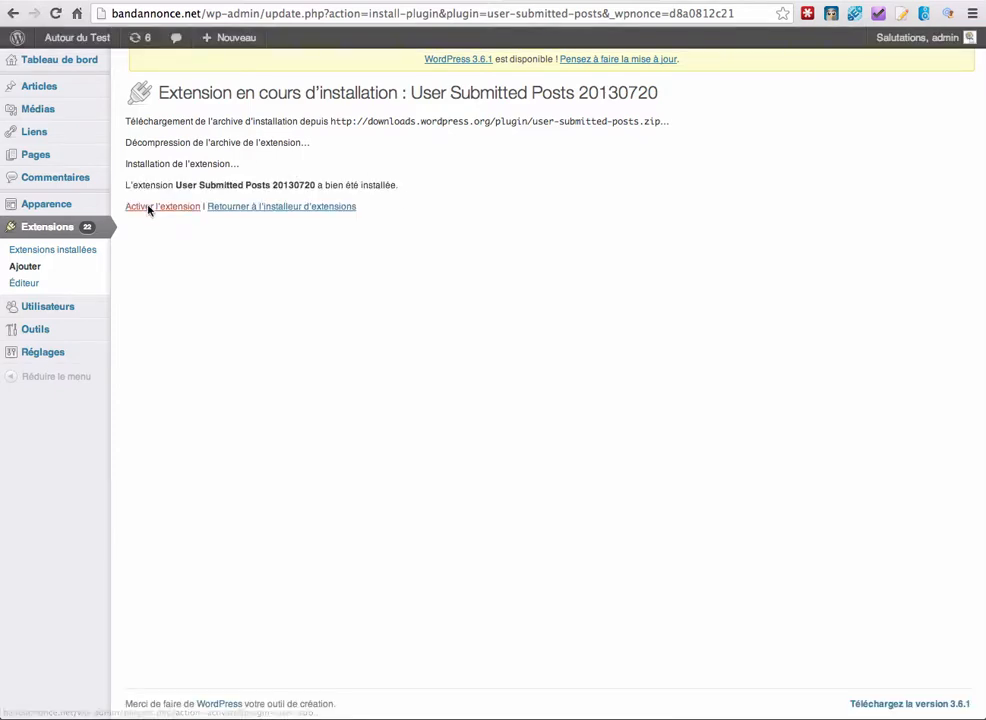
pyautogui.click(148, 208)
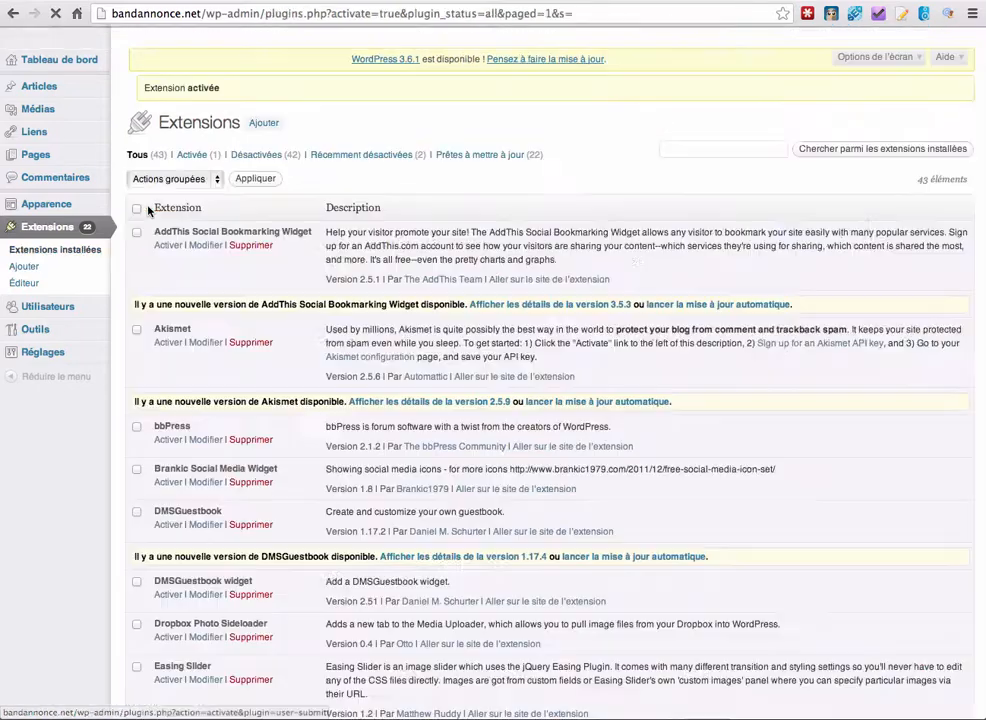
# In the User Submitted Posts options, set the Post Images form field to Show
pyautogui.moveTo(61, 356)
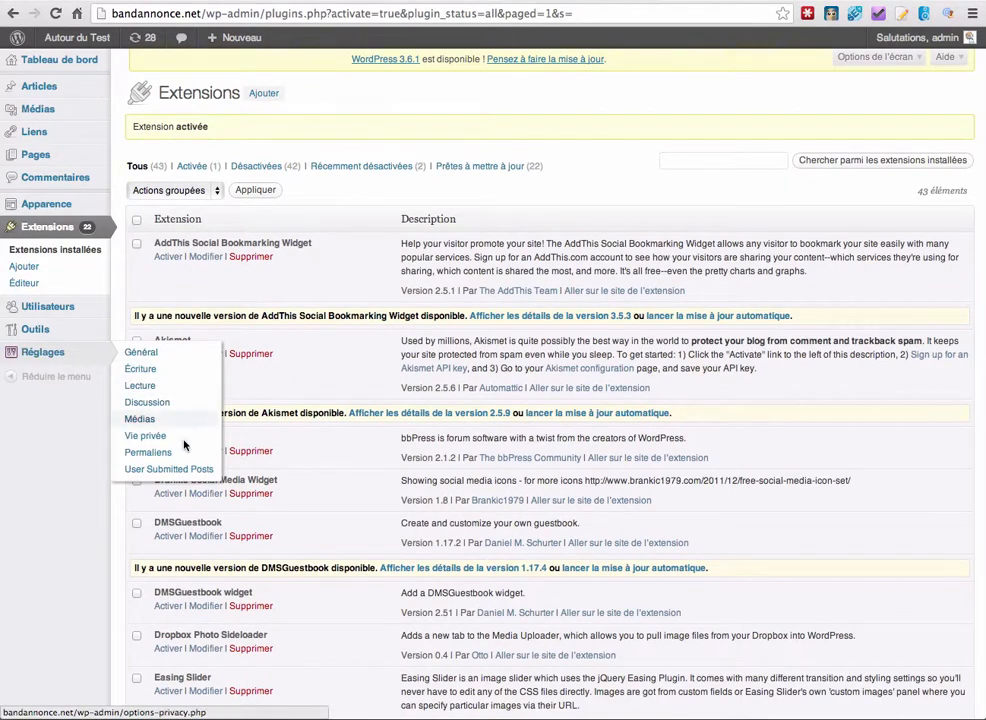
pyautogui.click(170, 469)
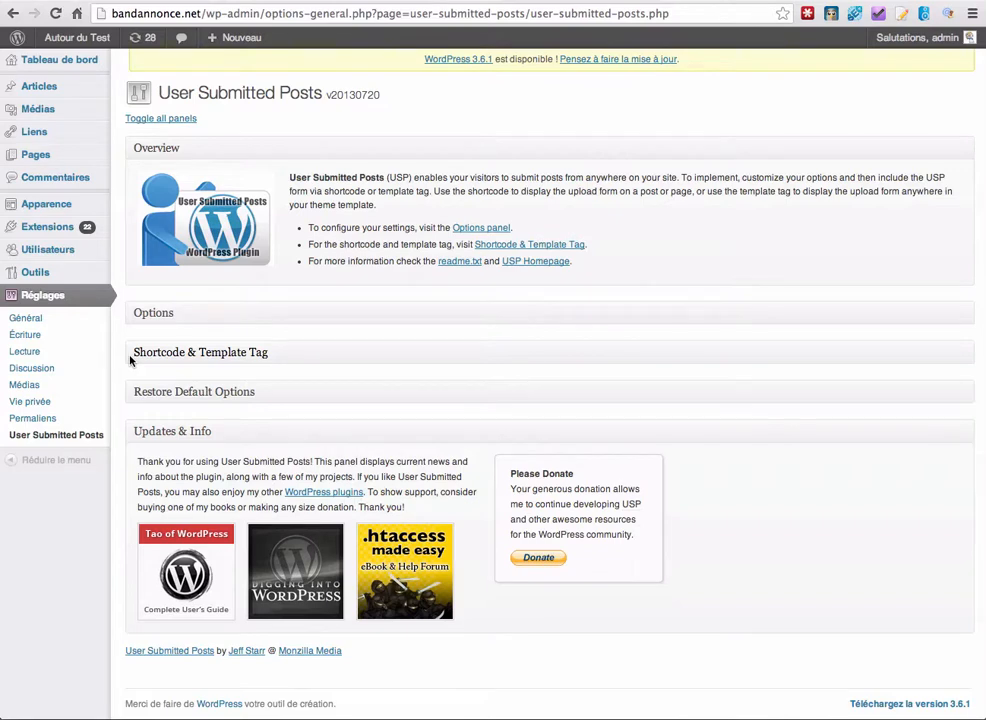
pyautogui.click(162, 313)
pyautogui.scroll(-2, 135, 357)
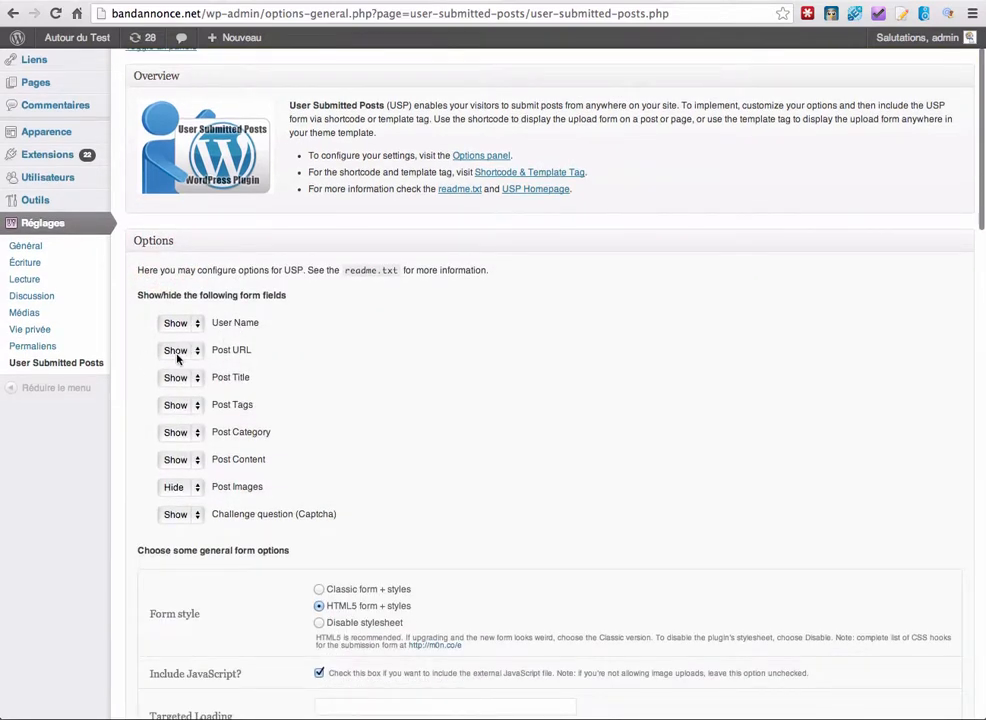
pyautogui.click(177, 352)
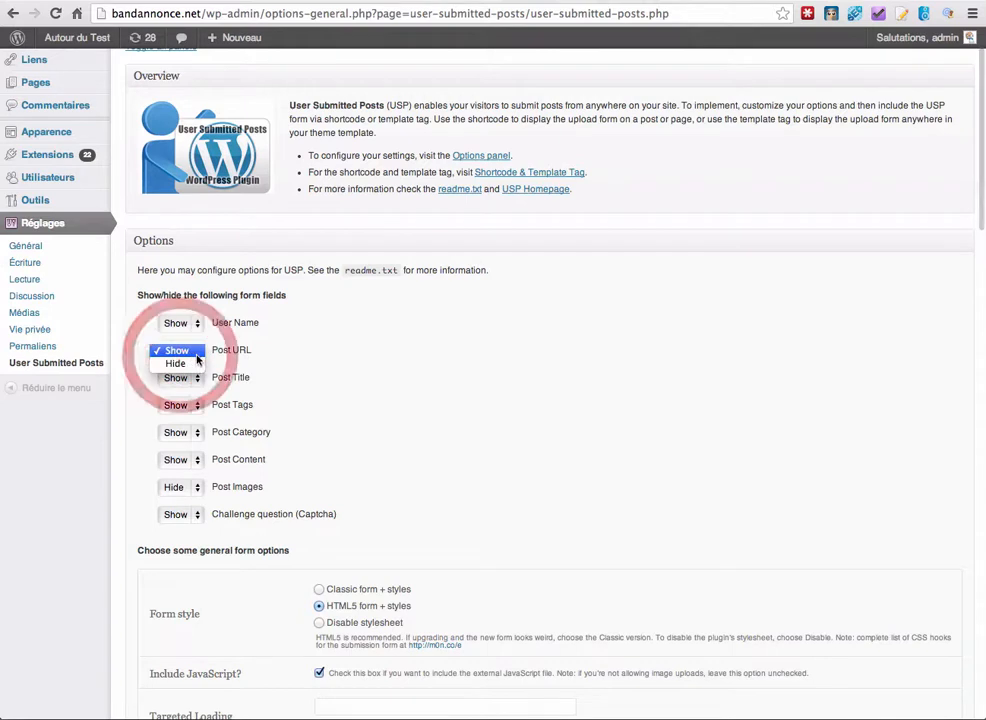
pyautogui.click(252, 356)
pyautogui.scroll(-2, 138, 440)
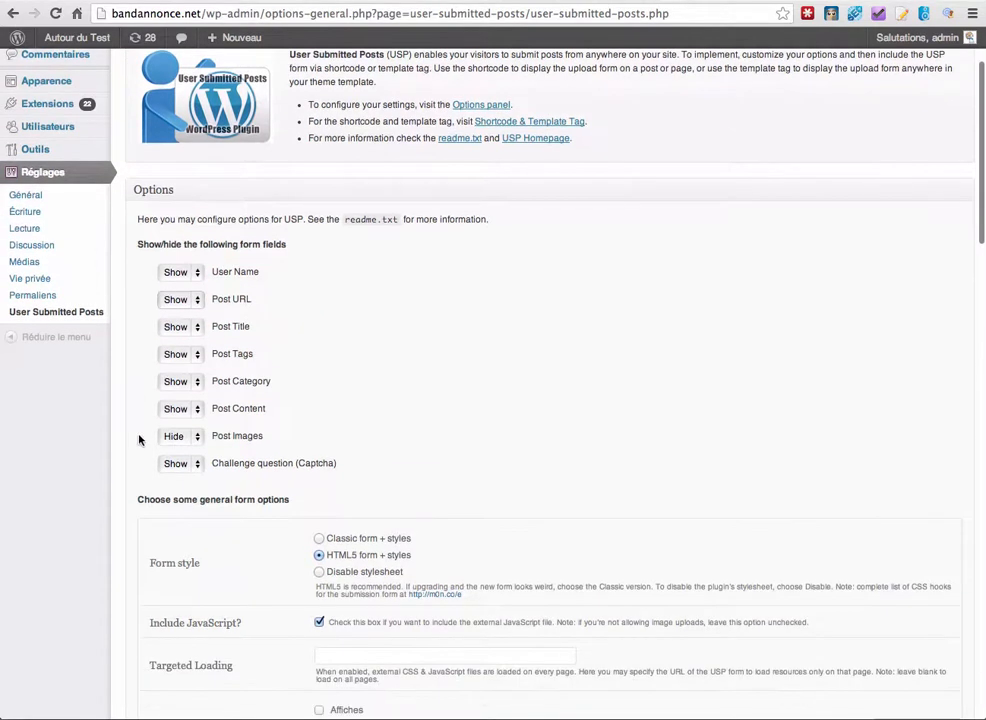
pyautogui.click(178, 436)
pyautogui.click(183, 423)
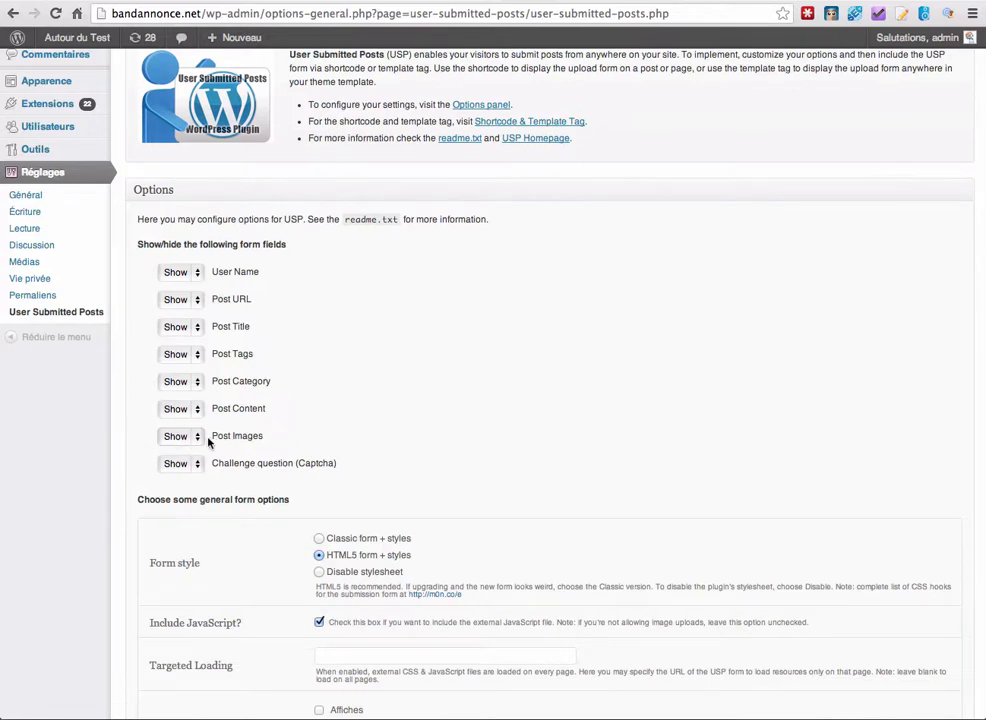
# Allow submitted posts in the categories Affiches, Bande annonce, Cuisine, Motivation, TTTTTT and Twitter2Posts as well
pyautogui.scroll(-3, 137, 437)
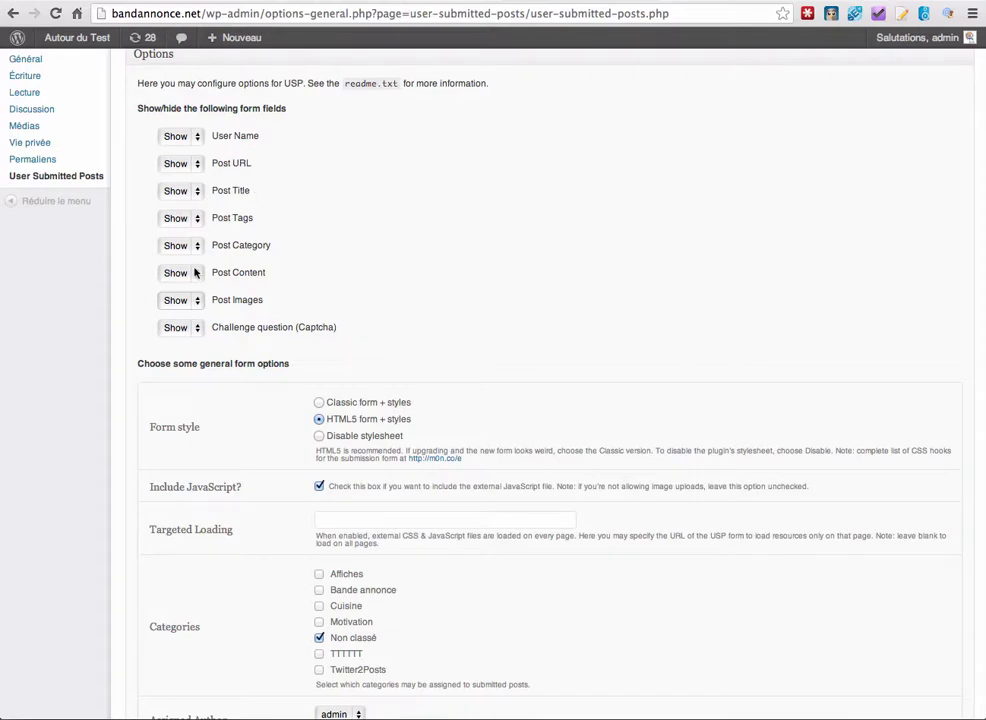
pyautogui.scroll(-8, 125, 317)
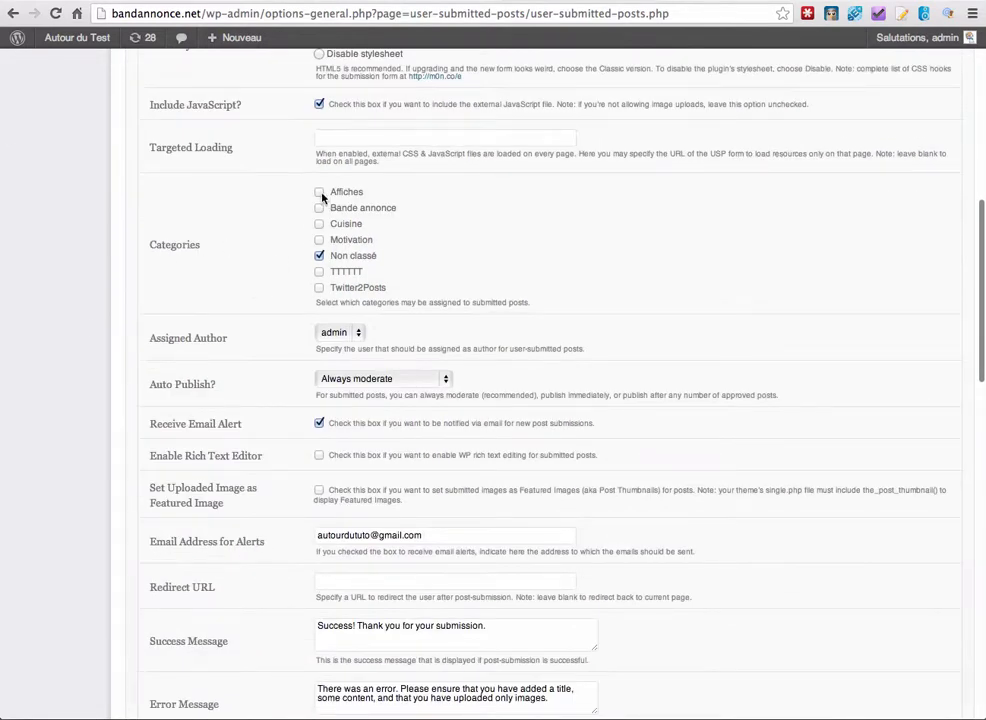
pyautogui.click(320, 192)
pyautogui.click(320, 208)
pyautogui.click(320, 224)
pyautogui.click(320, 240)
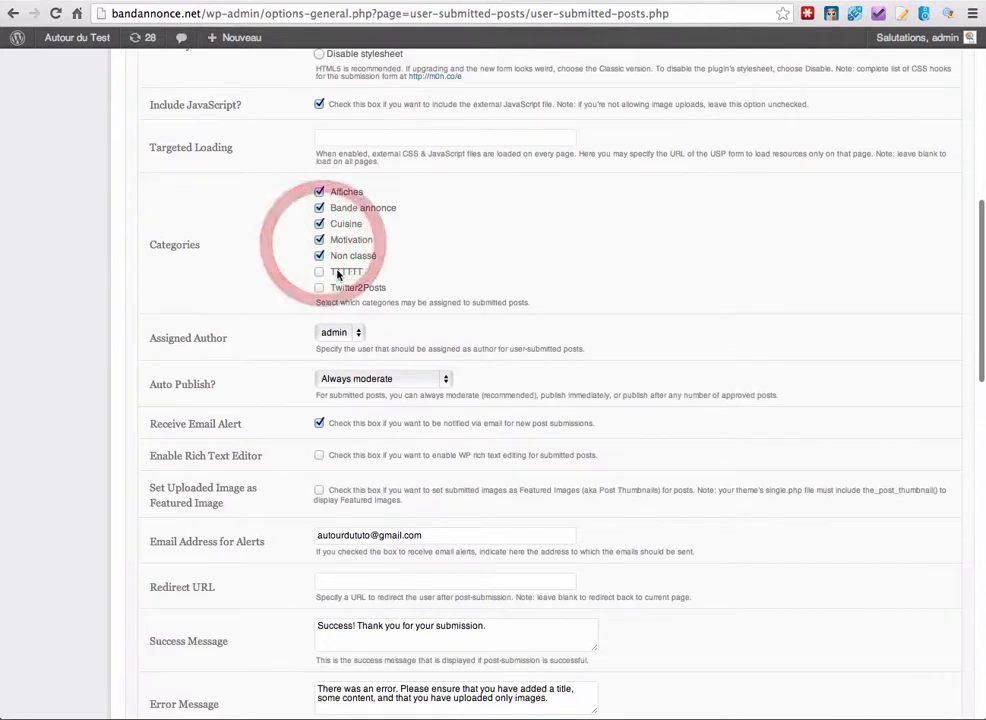
pyautogui.click(319, 272)
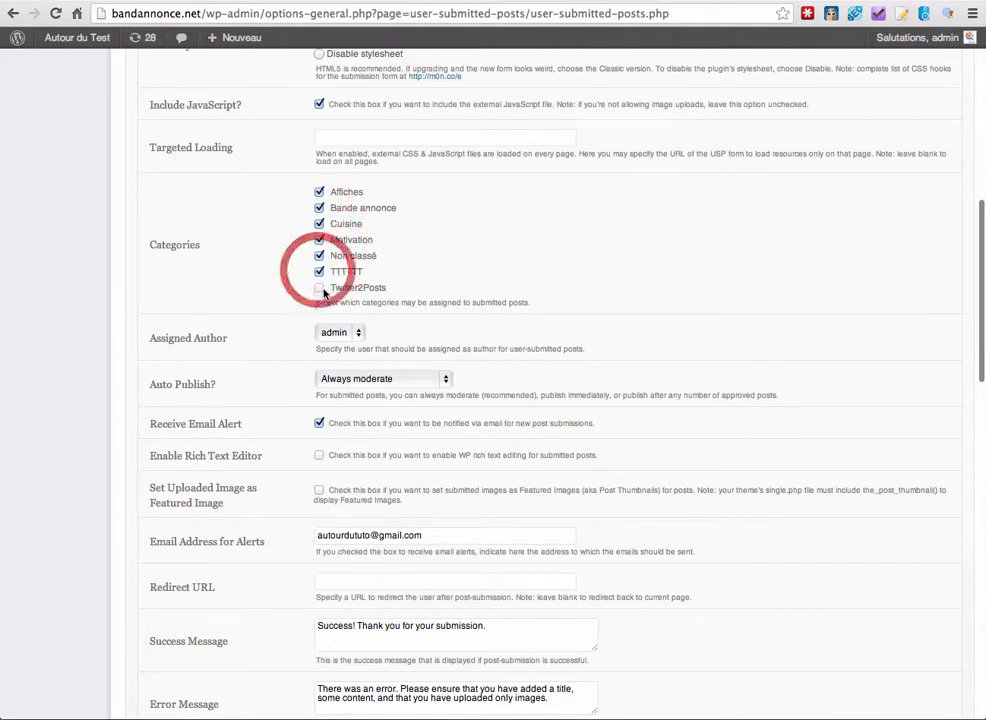
pyautogui.click(319, 288)
# Replace the Success Message shown after a post submission with "Merci !"
pyautogui.scroll(-4, 121, 278)
pyautogui.scroll(-3, 121, 278)
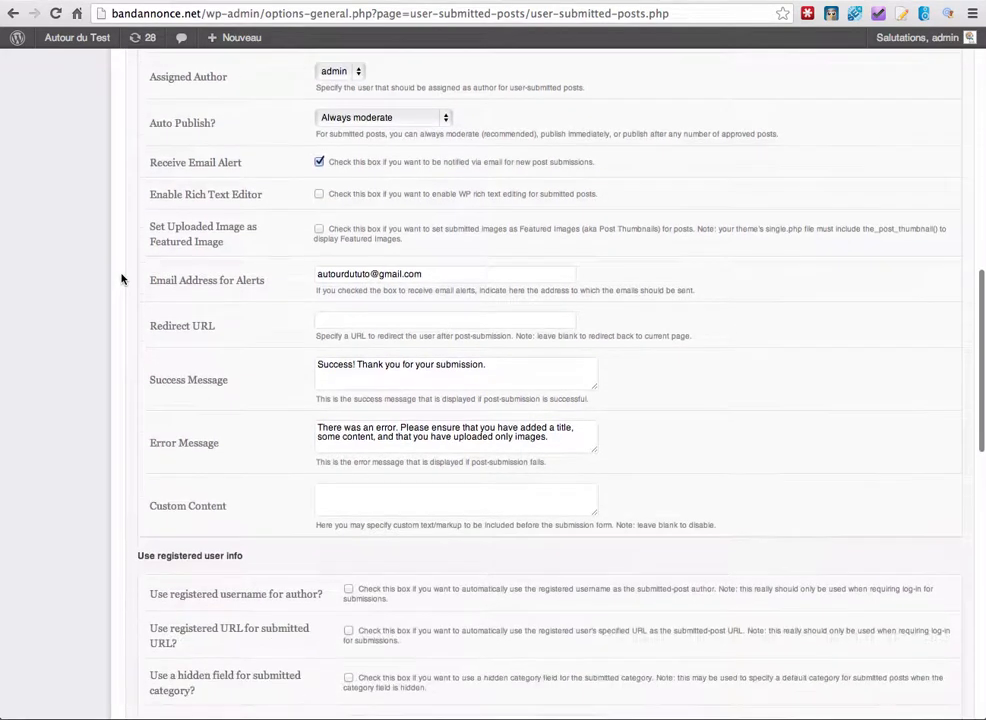
pyautogui.scroll(-1, 200, 236)
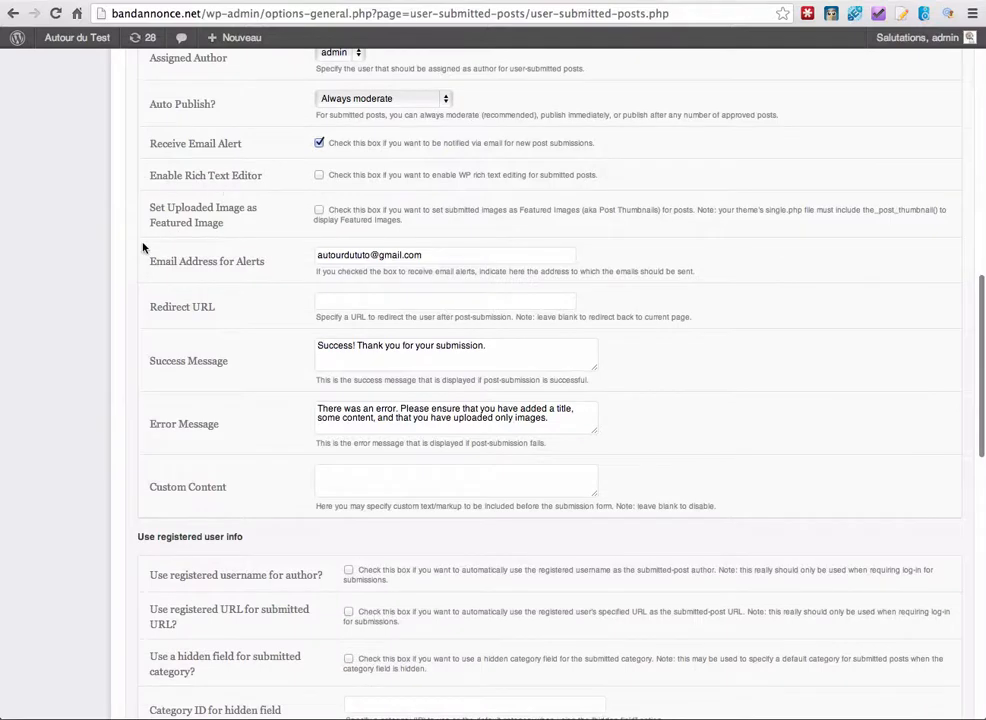
pyautogui.scroll(-3, 143, 249)
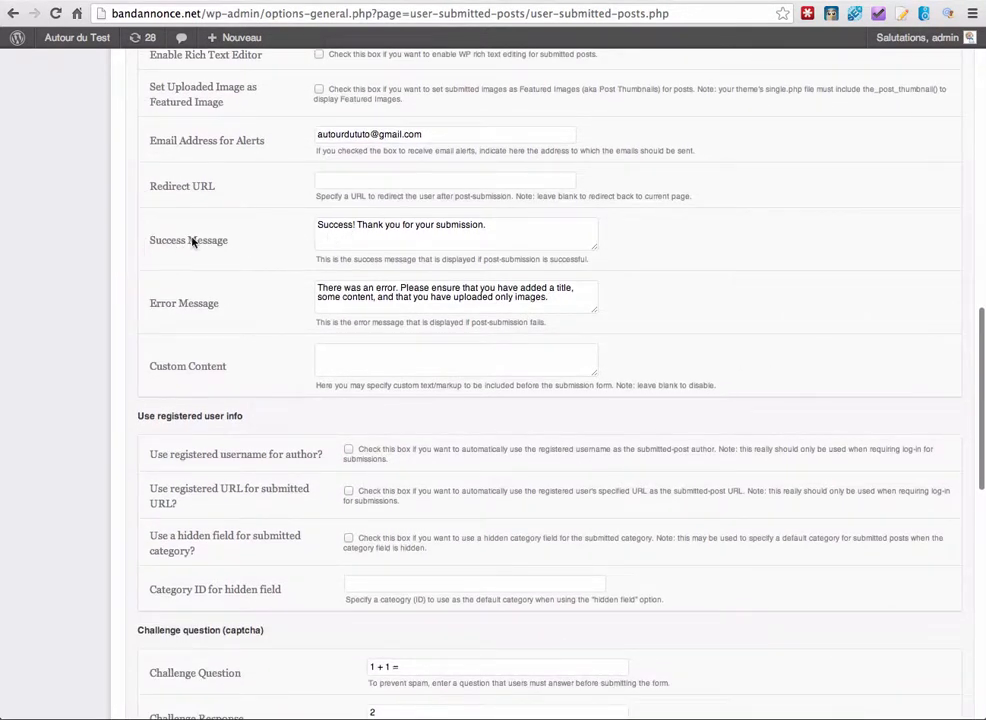
pyautogui.moveTo(326, 233); pyautogui.dragTo(497, 224)
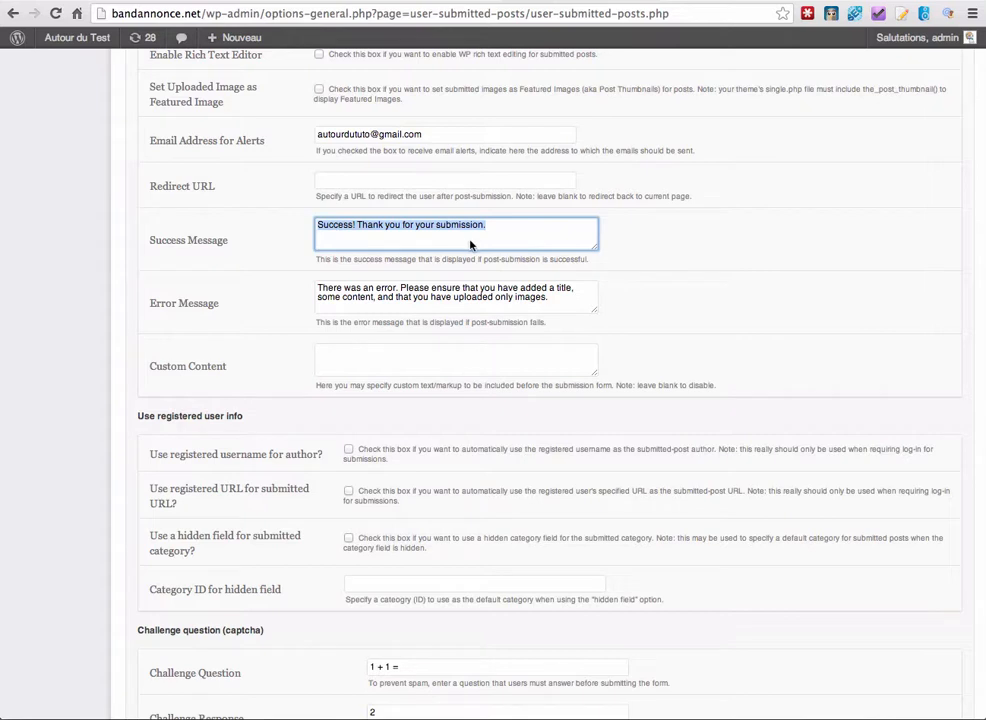
pyautogui.write('Merci')
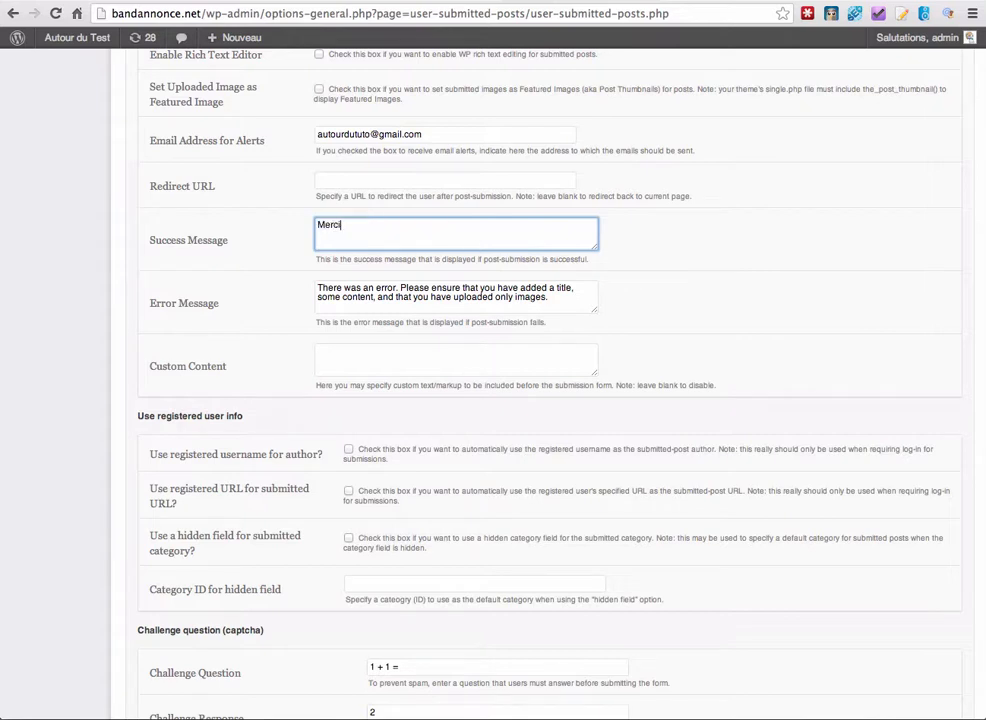
pyautogui.write(' !')
# Review the Error Message, registered user info, challenge question and image upload options of the plugin
pyautogui.scroll(-1, 379, 264)
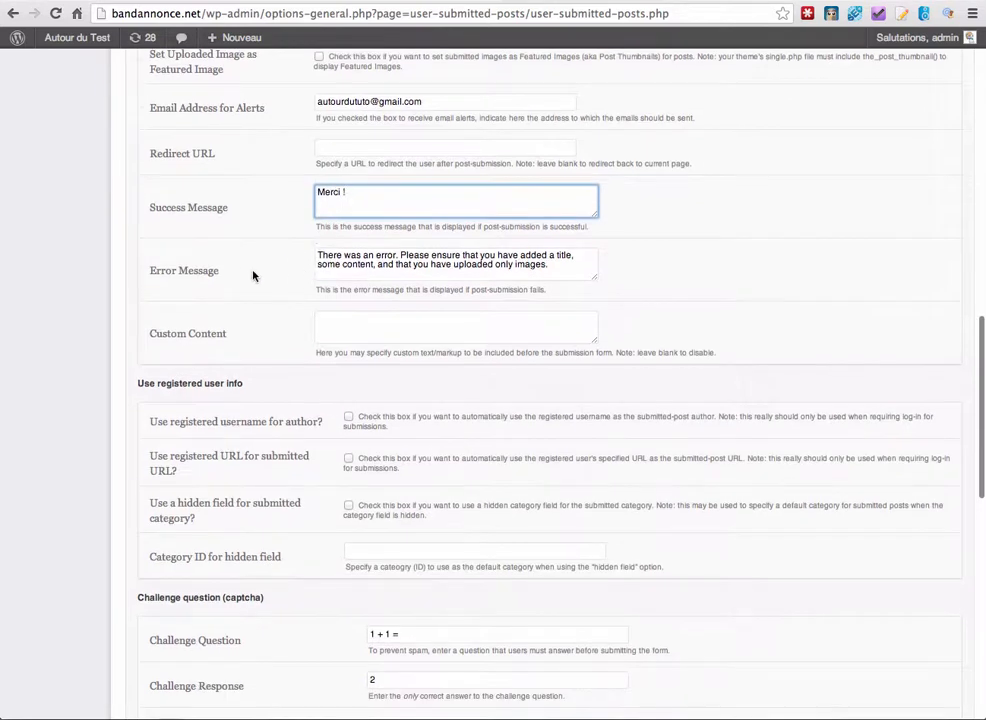
pyautogui.click(378, 258)
pyautogui.doubleClick(386, 256)
pyautogui.scroll(-5, 260, 206)
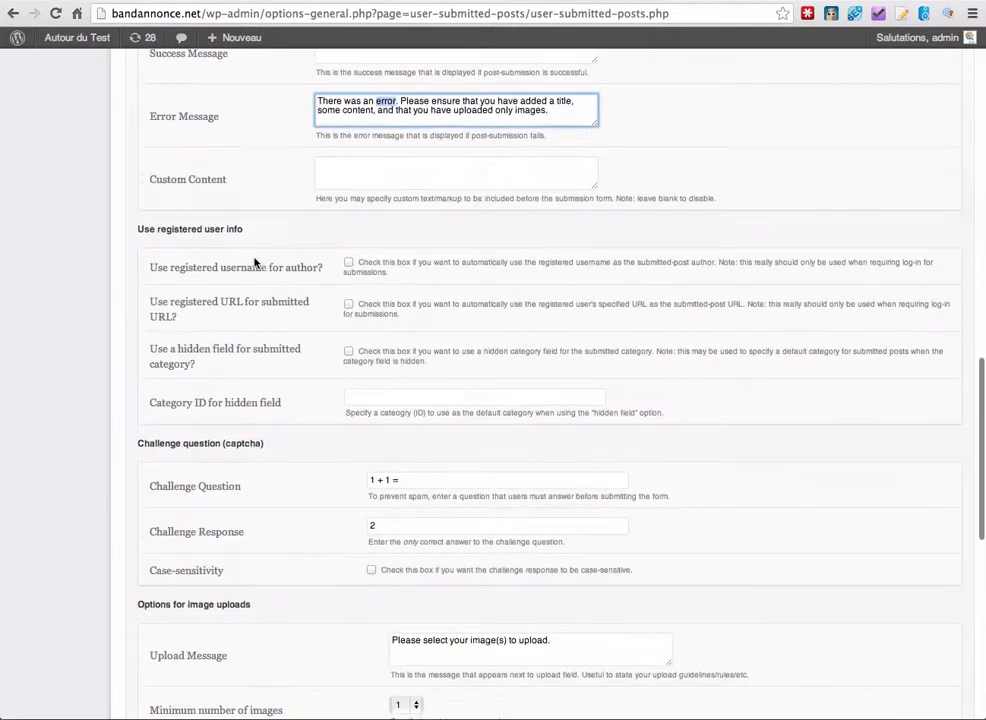
pyautogui.scroll(-2, 260, 206)
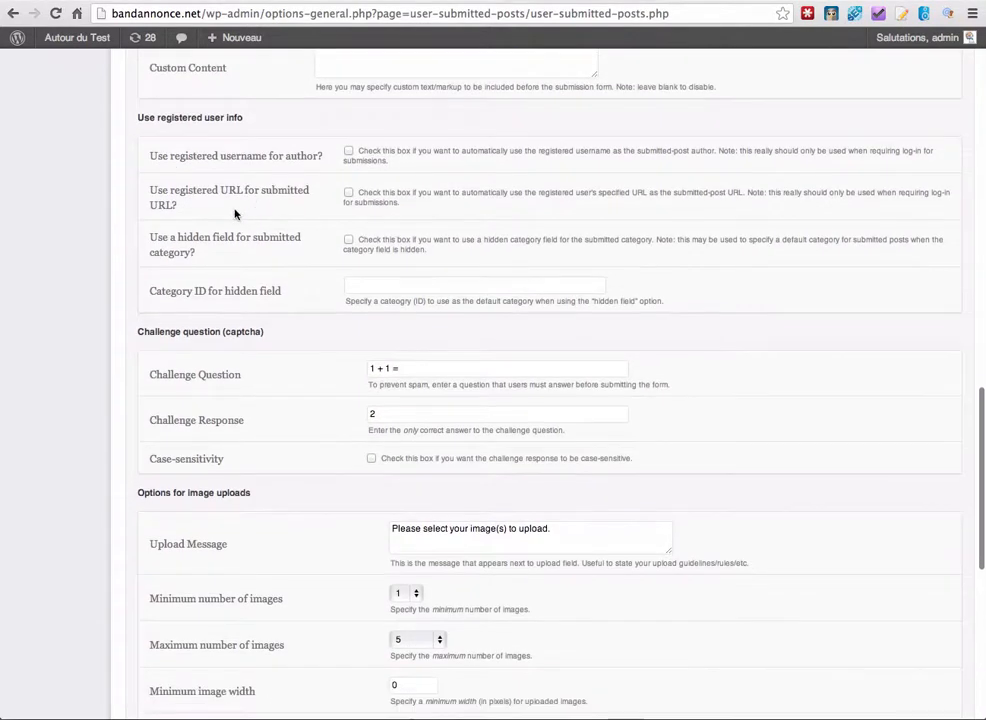
pyautogui.scroll(-4, 132, 255)
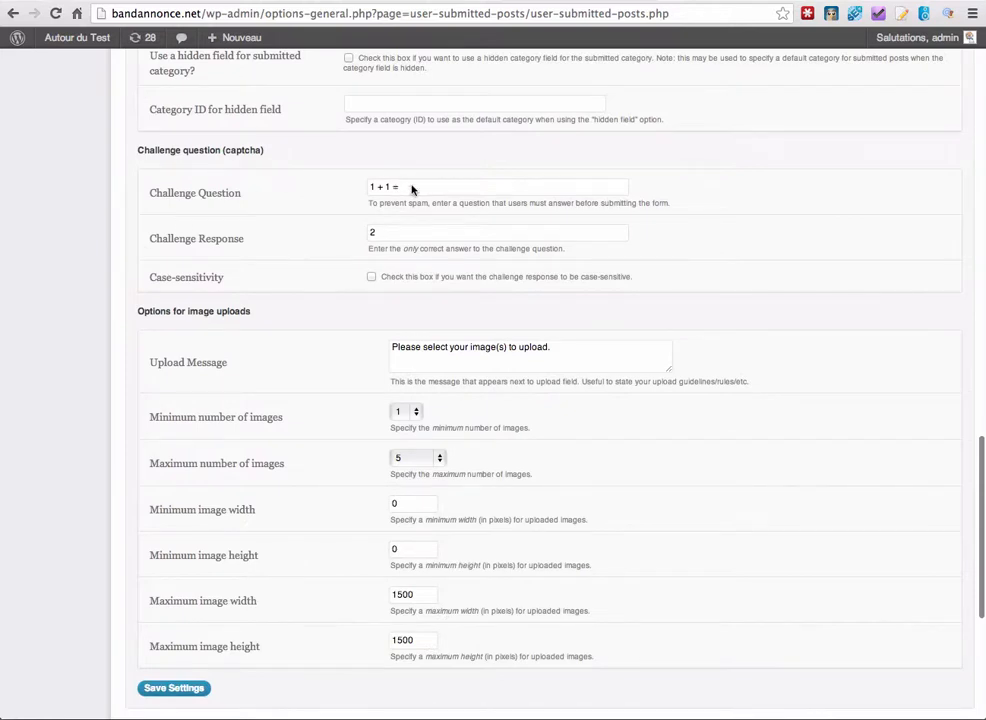
pyautogui.scroll(-3, 141, 238)
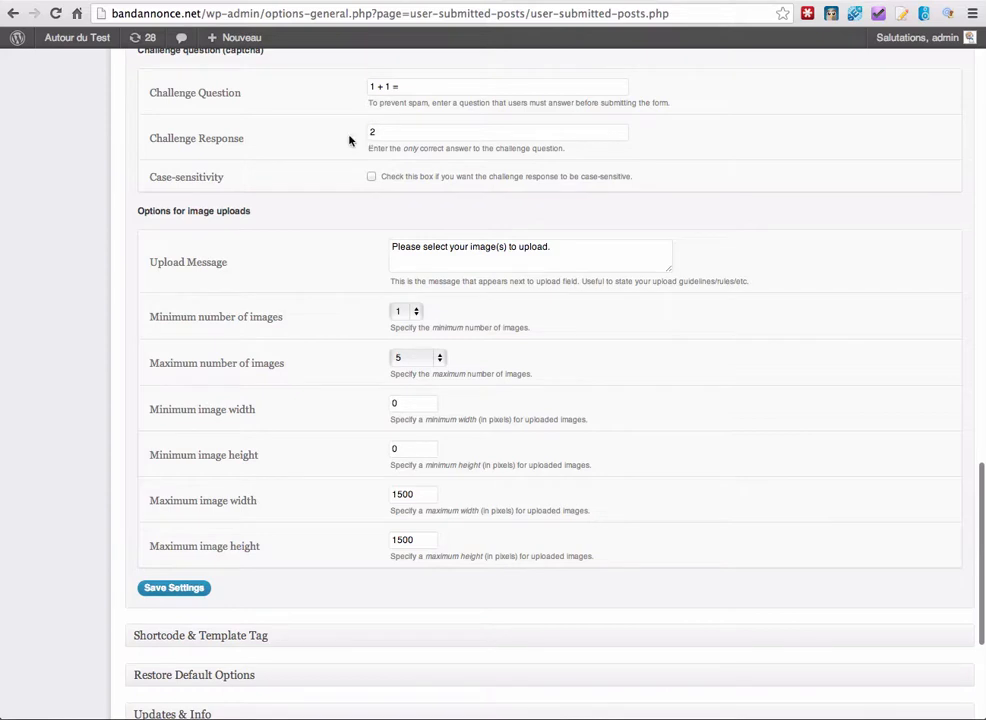
pyautogui.scroll(-3, 115, 186)
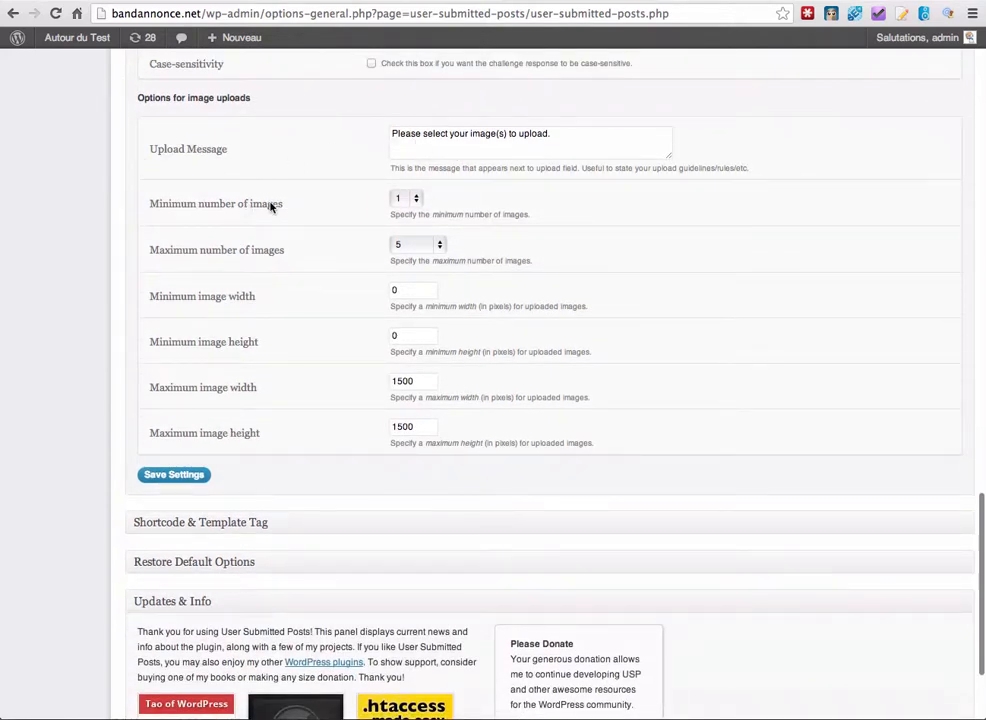
# Examine the available choices for the minimum and maximum number of uploaded images
pyautogui.click(398, 200)
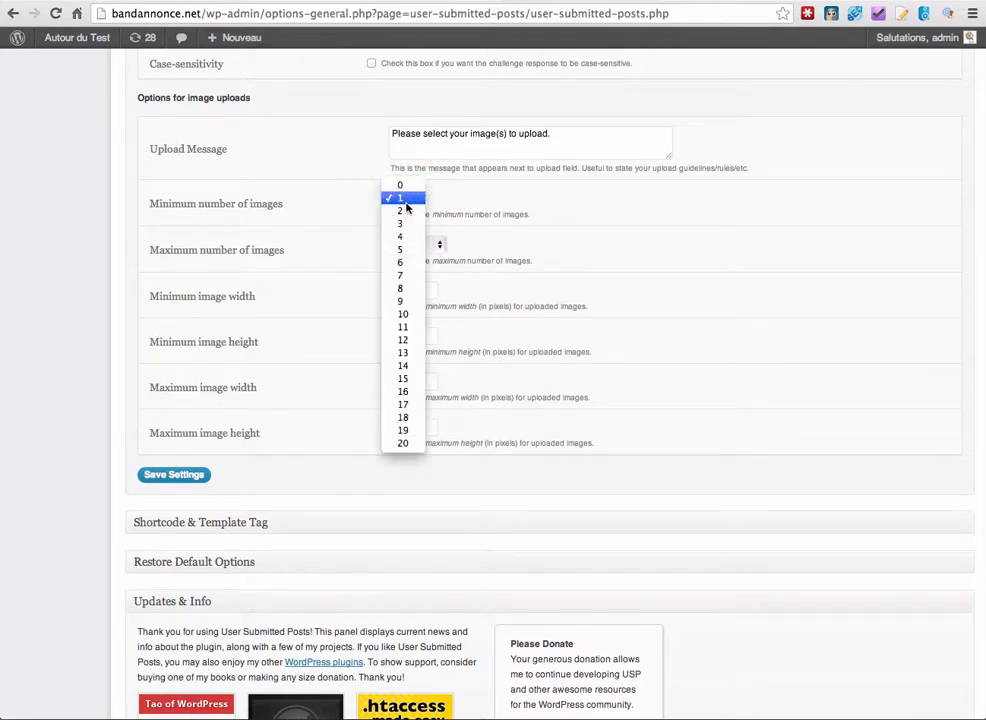
pyautogui.click(462, 200)
pyautogui.click(418, 250)
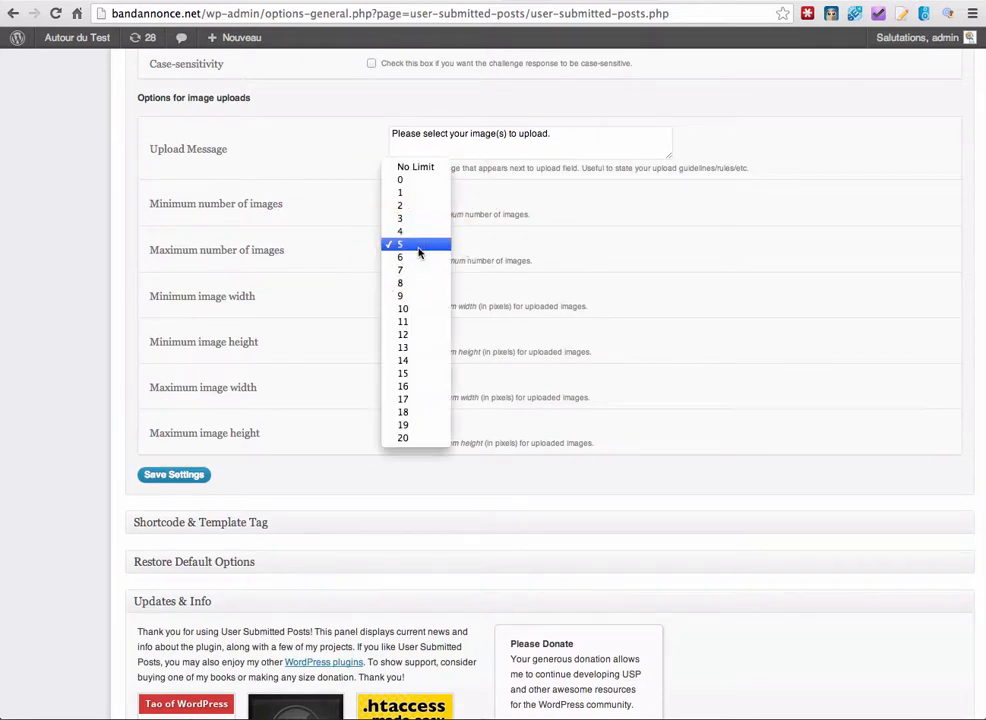
pyautogui.click(516, 243)
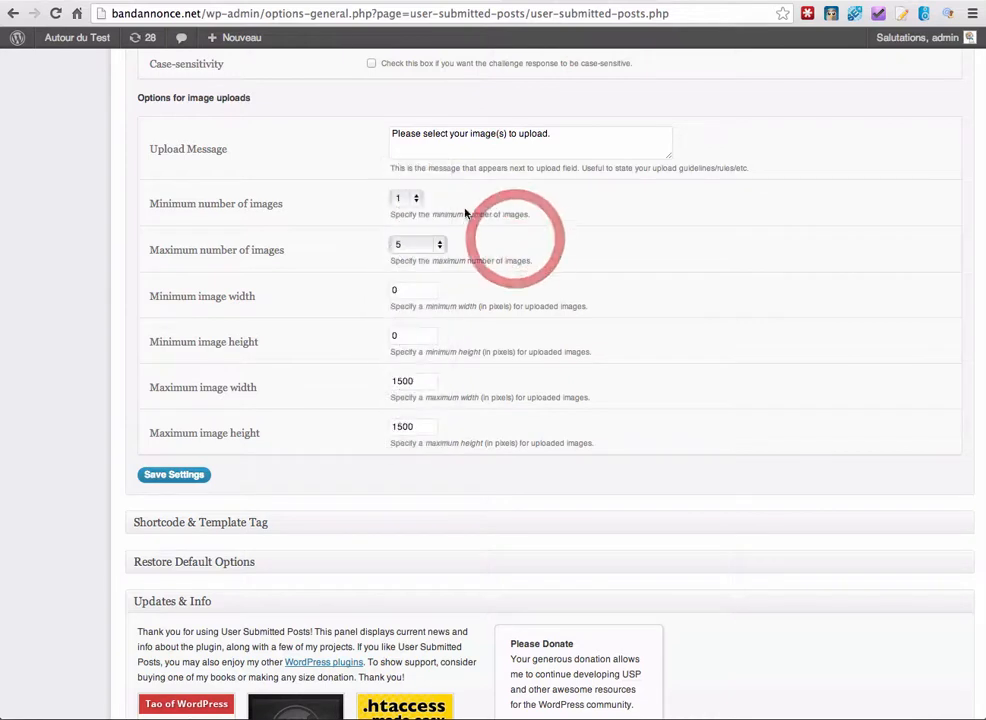
pyautogui.click(408, 247)
pyautogui.click(110, 280)
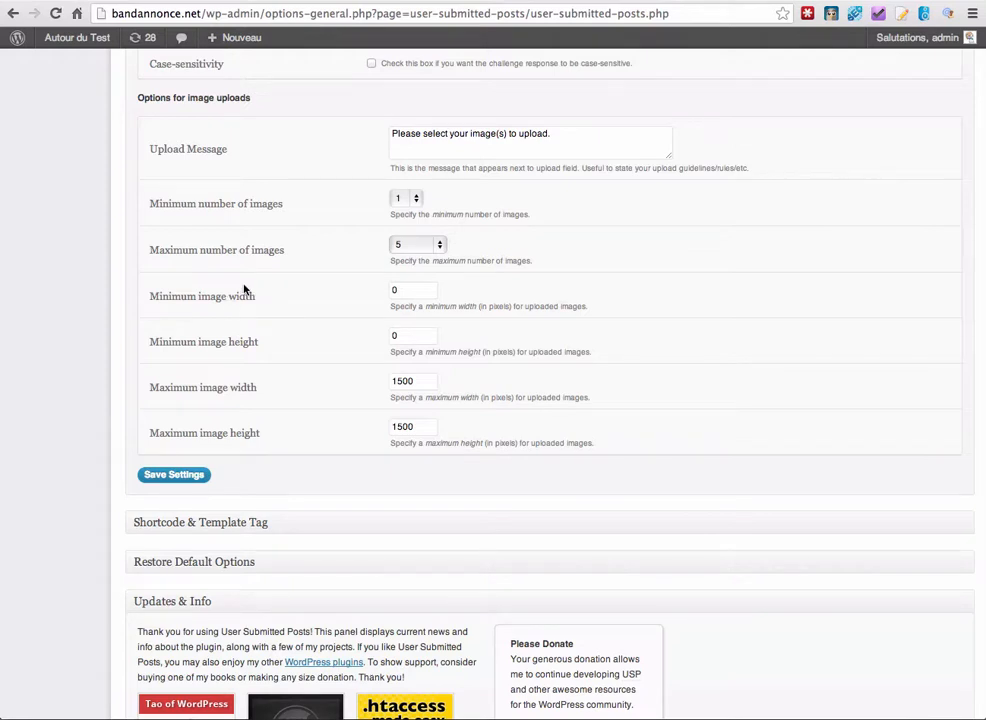
# Save the plugin settings and copy the [user-submitted-posts] shortcode that displays the submission form
pyautogui.click(163, 473)
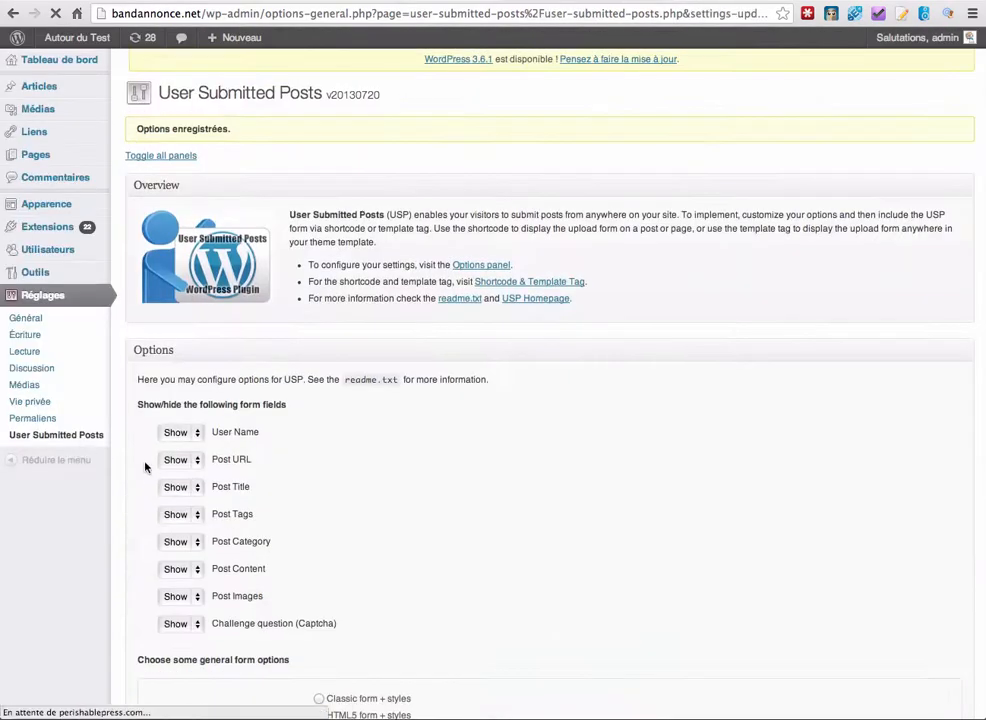
pyautogui.scroll(-3, 144, 462)
pyautogui.scroll(-15, 144, 462)
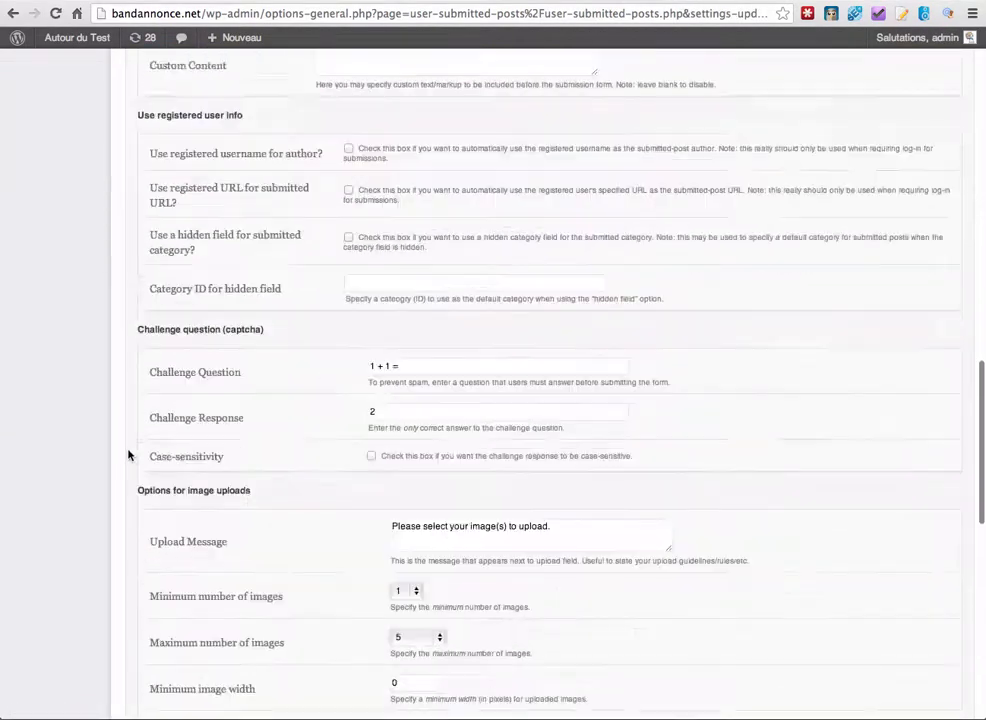
pyautogui.scroll(-3, 128, 455)
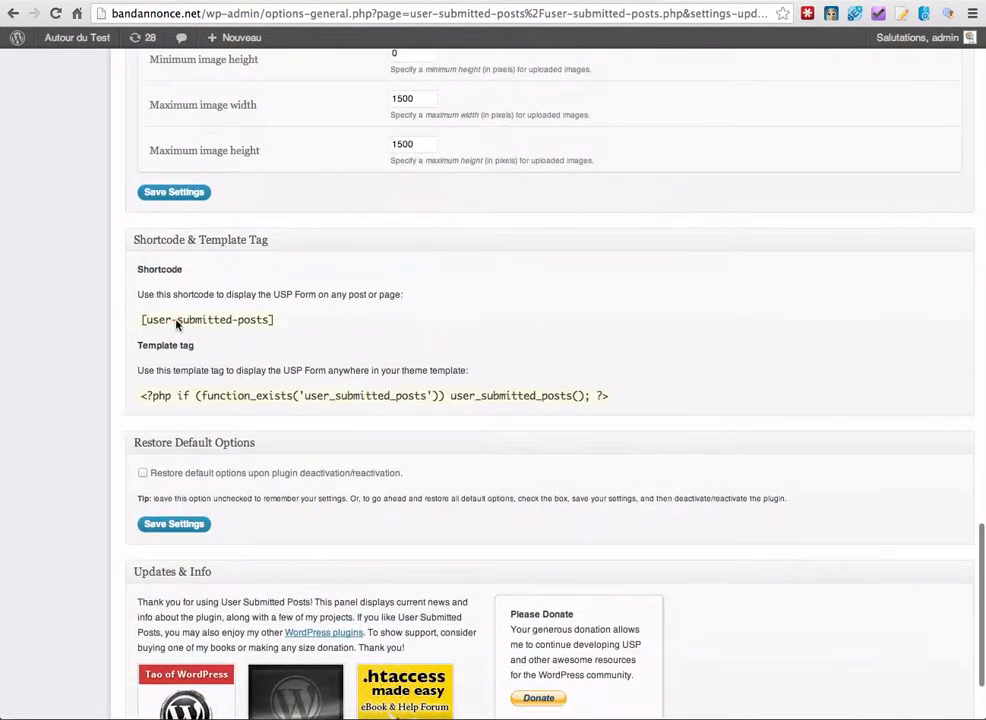
pyautogui.tripleClick(176, 320)
pyautogui.press('super+c')
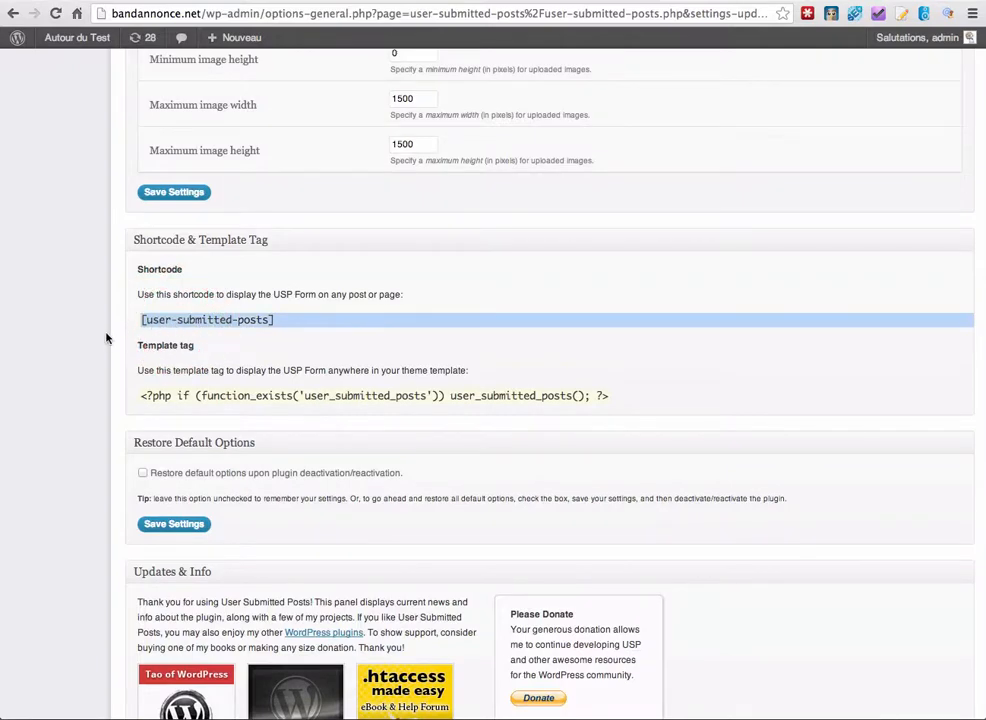
# Create and publish a new page titled "Contributeur" containing the shortcode [user-submitted-posts]
pyautogui.scroll(-2, 108, 341)
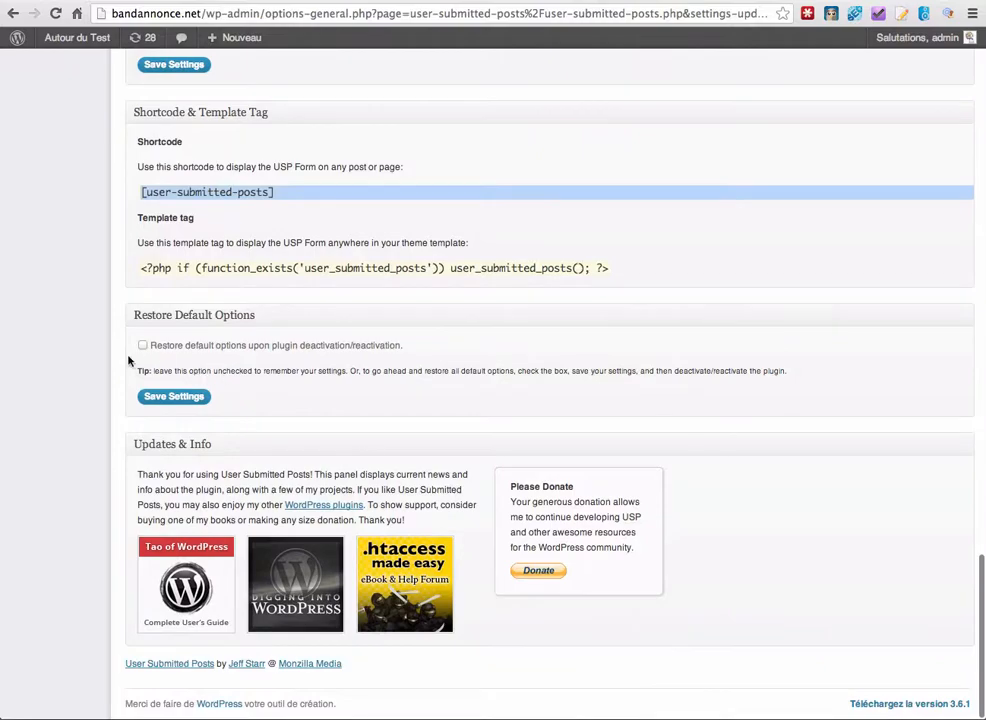
pyautogui.scroll(20, 128, 361)
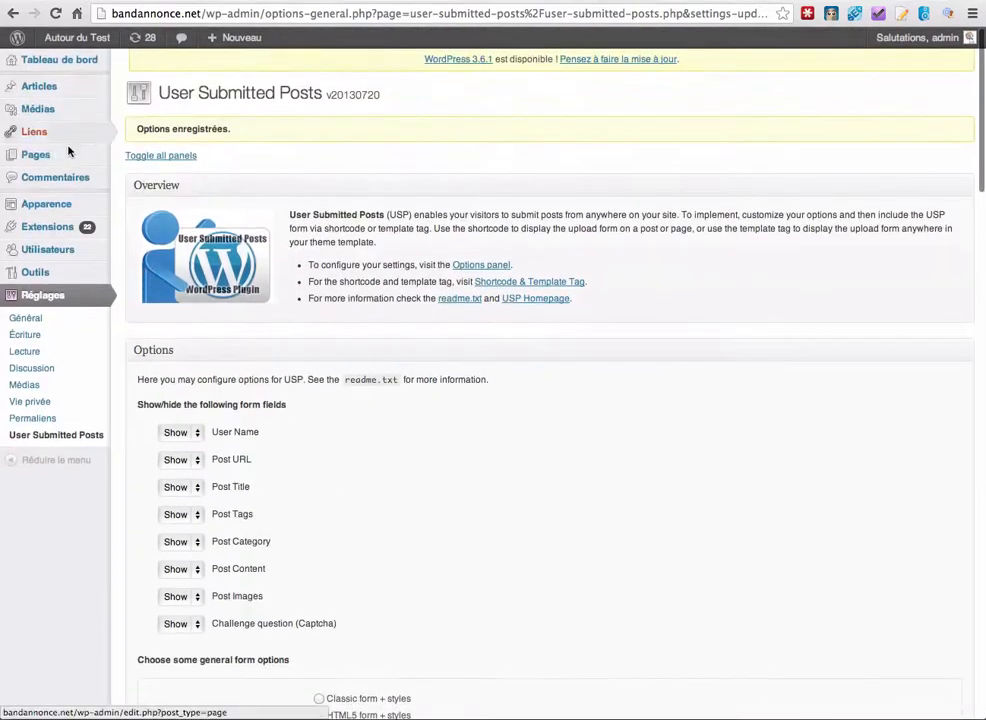
pyautogui.moveTo(69, 151)
pyautogui.click(164, 173)
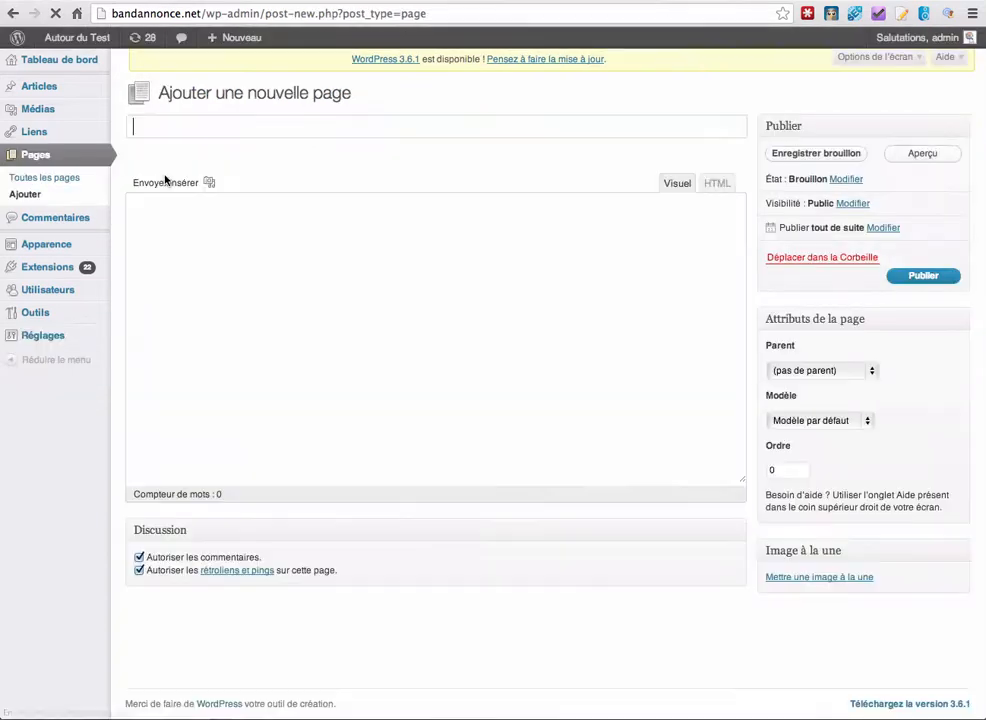
pyautogui.click(240, 127)
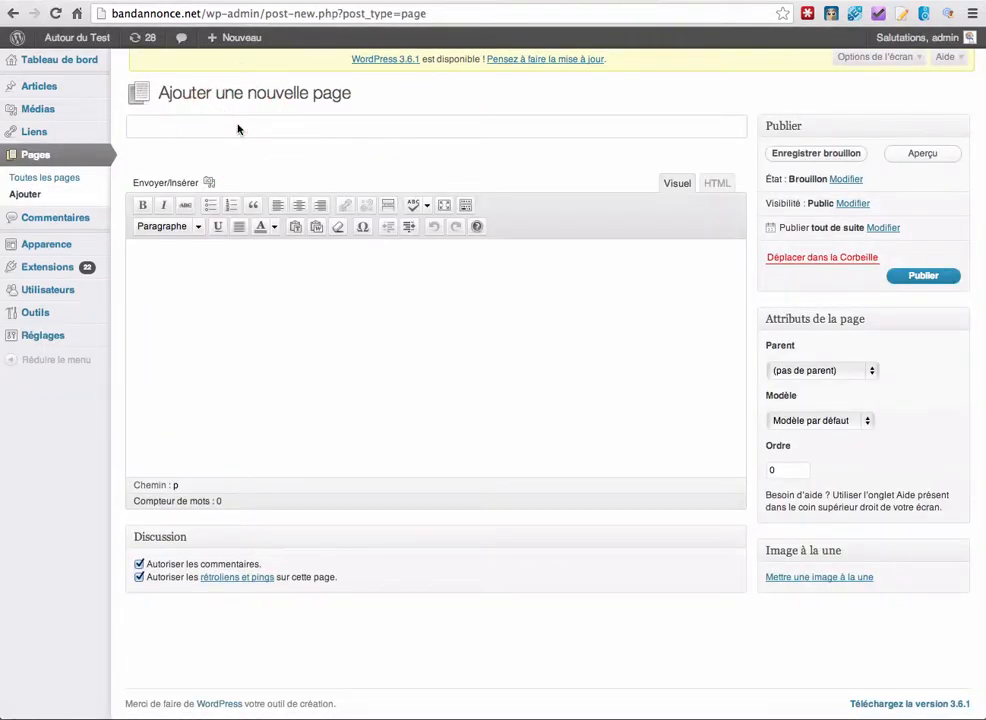
pyautogui.write('Contributeur')
pyautogui.click(284, 256)
pyautogui.press('super+v')
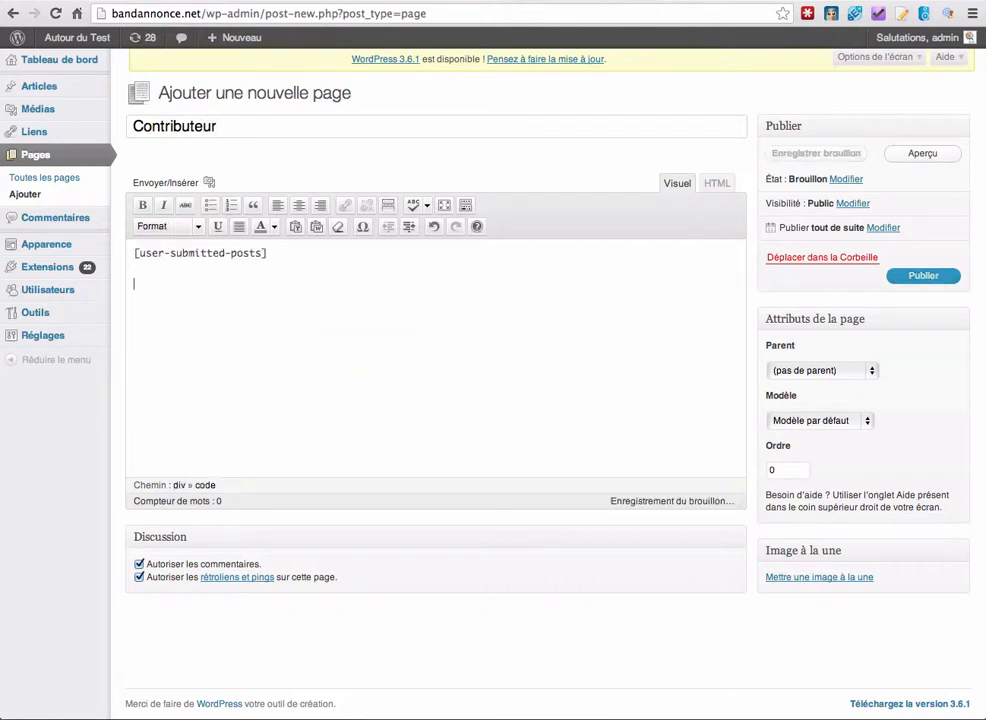
pyautogui.click(918, 276)
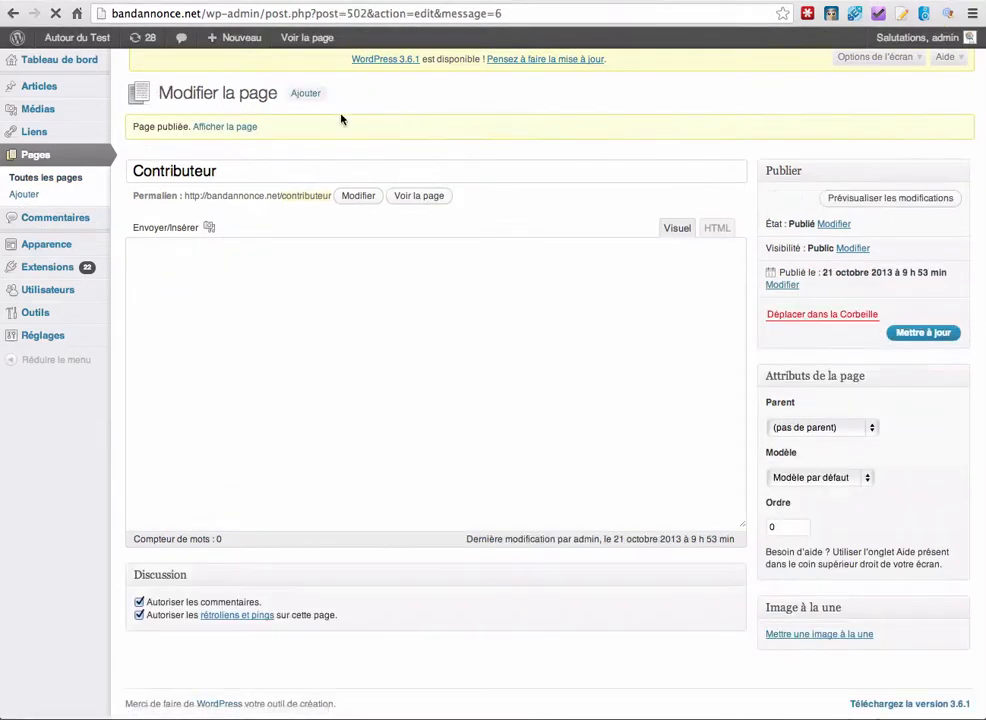
# Open the published Contributeur page on the public site and look over its submission form
pyautogui.click(225, 127)
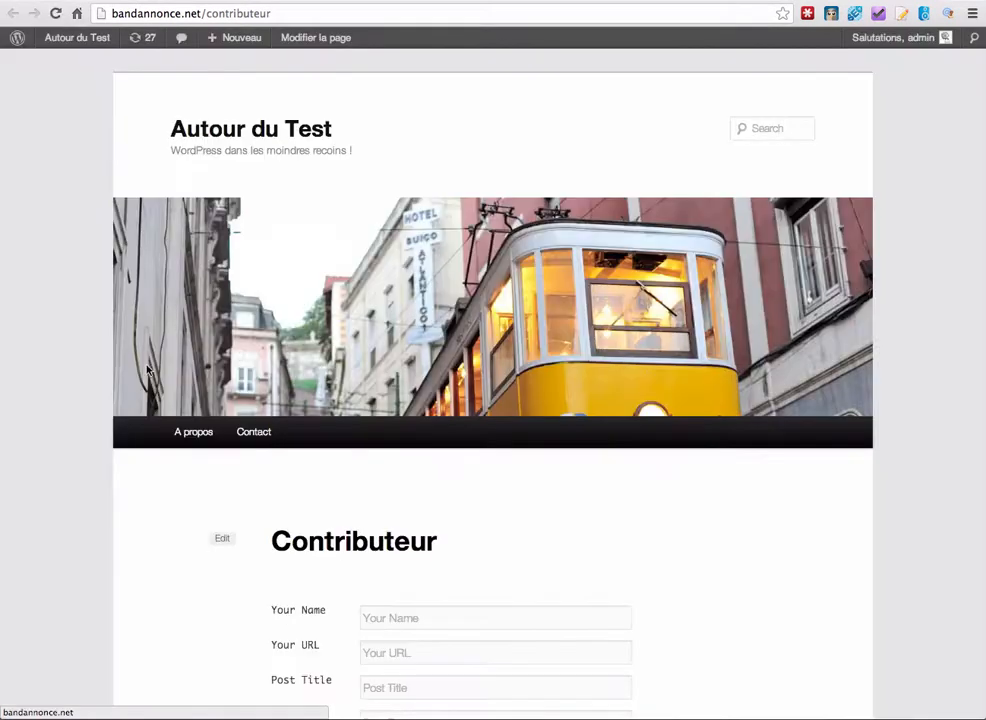
pyautogui.scroll(-5, 104, 437)
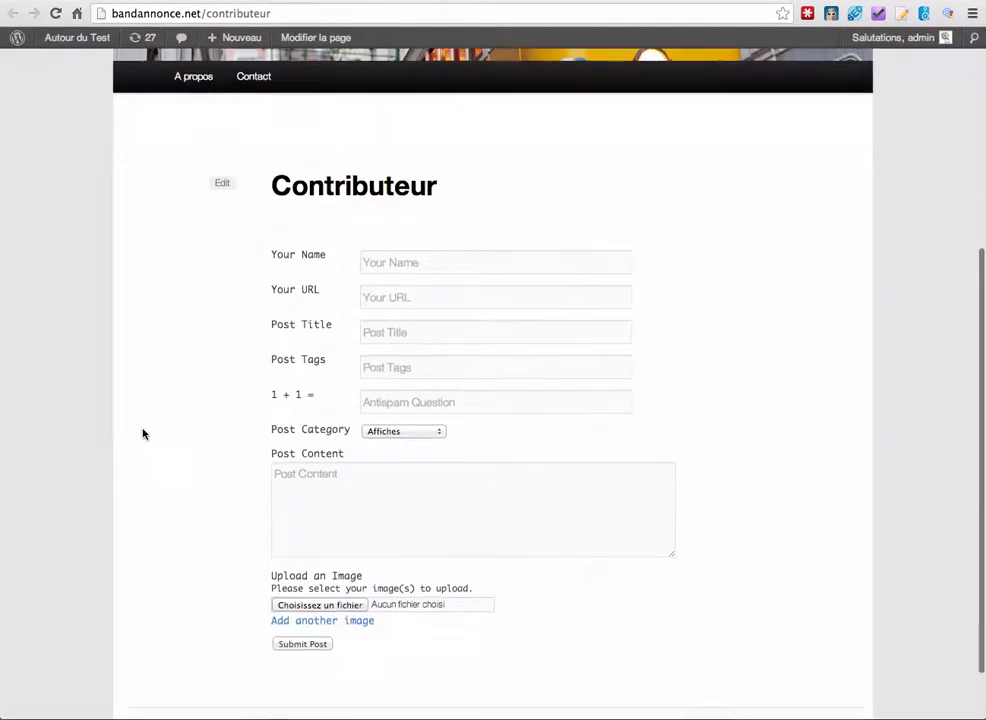
pyautogui.scroll(3, 159, 434)
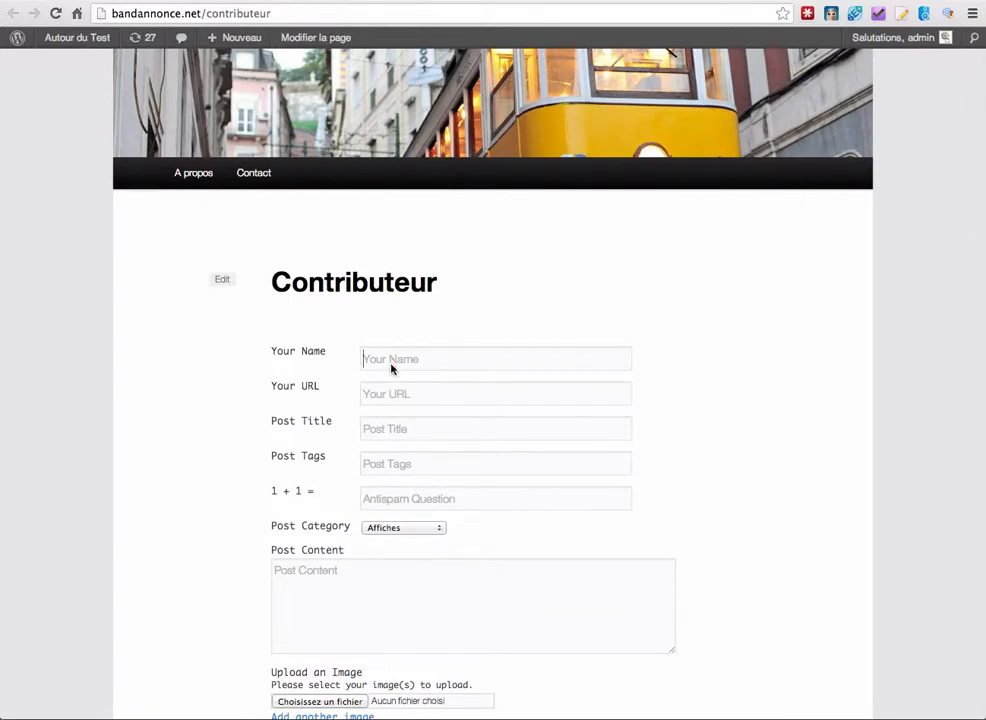
pyautogui.write('Cedric')
pyautogui.press('Tab')
pyautogui.write('http://autourdututo')
pyautogui.press('Tab')
pyautogui.write('Autour du Tuto')
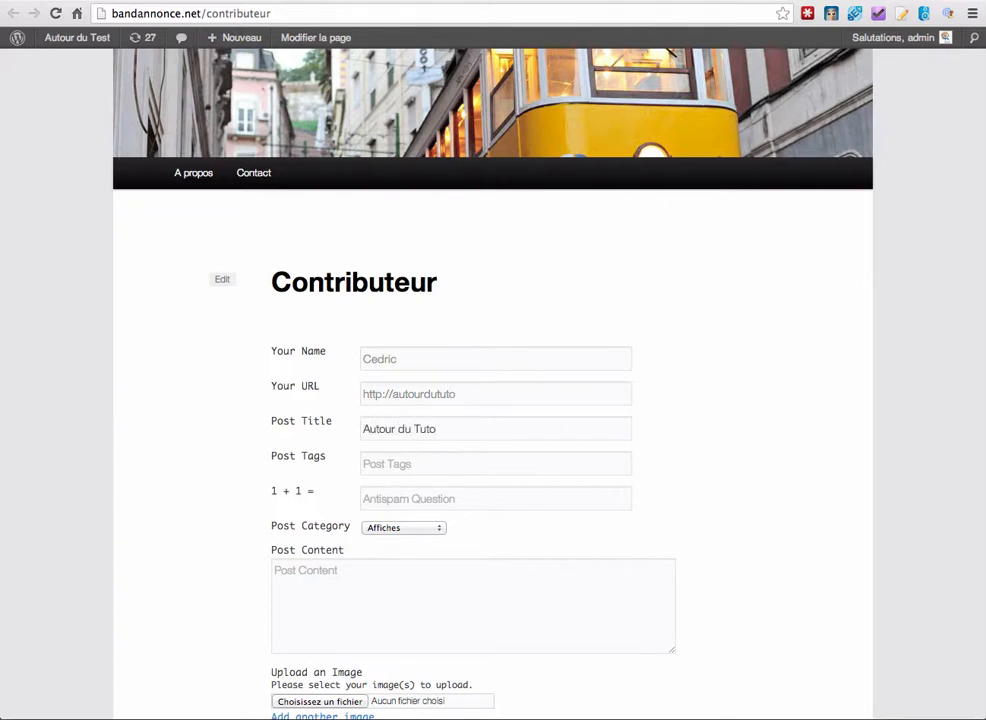
pyautogui.press('Tab')
pyautogui.write('auto')
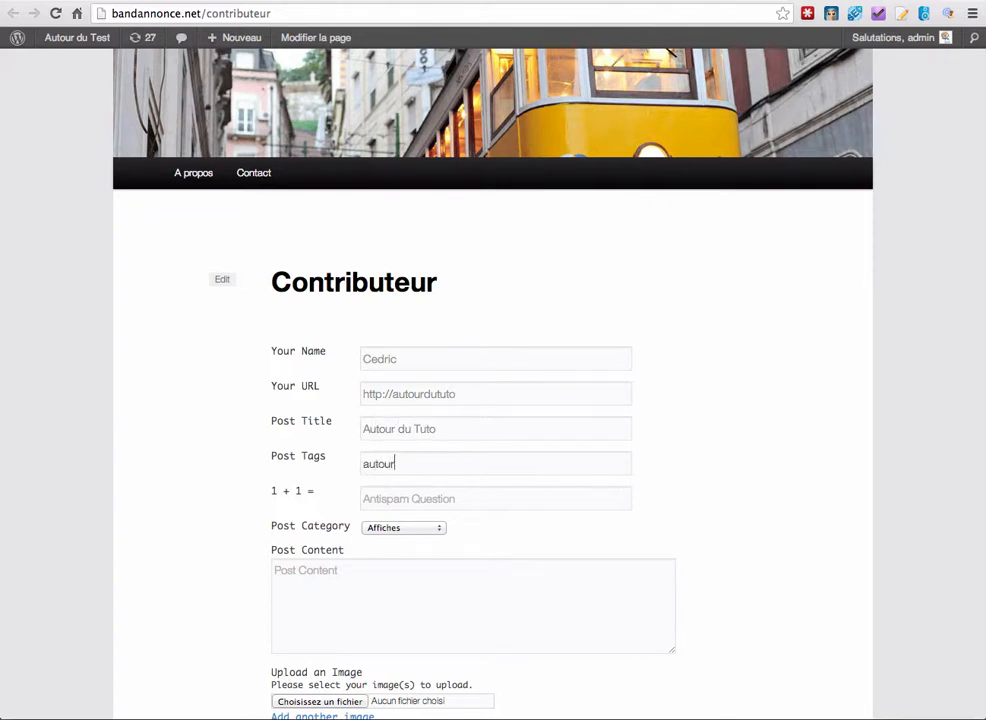
pyautogui.press('Tab')
pyautogui.write('2')
pyautogui.scroll(-2, 513, 347)
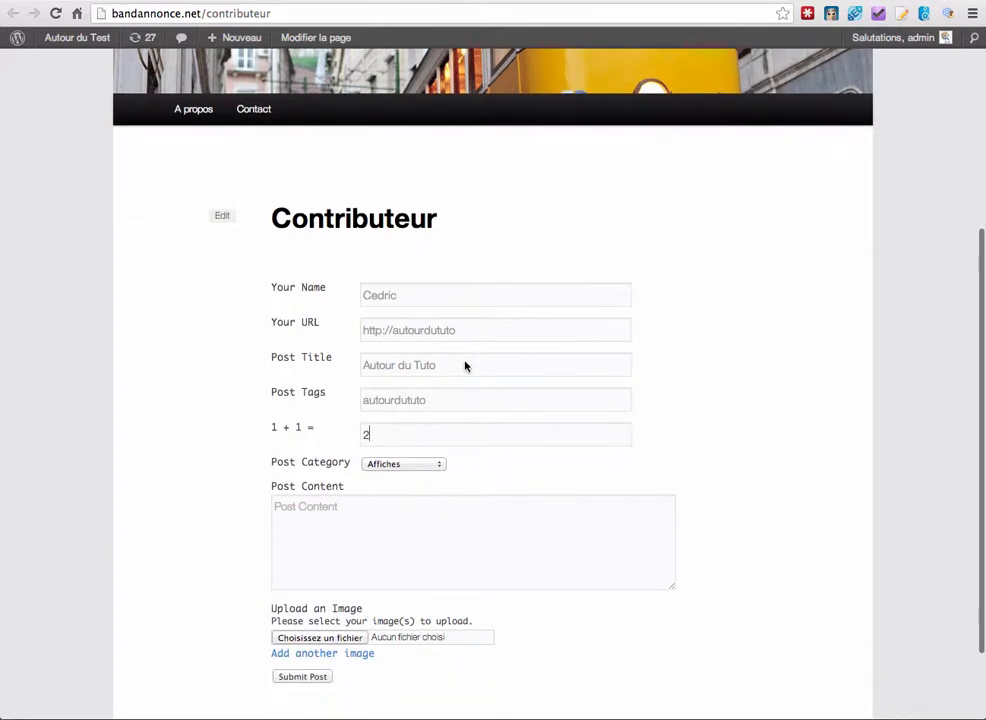
# Set the post category to Bande annonce and enter "Autour du Tuto...." as the post content
pyautogui.click(404, 464)
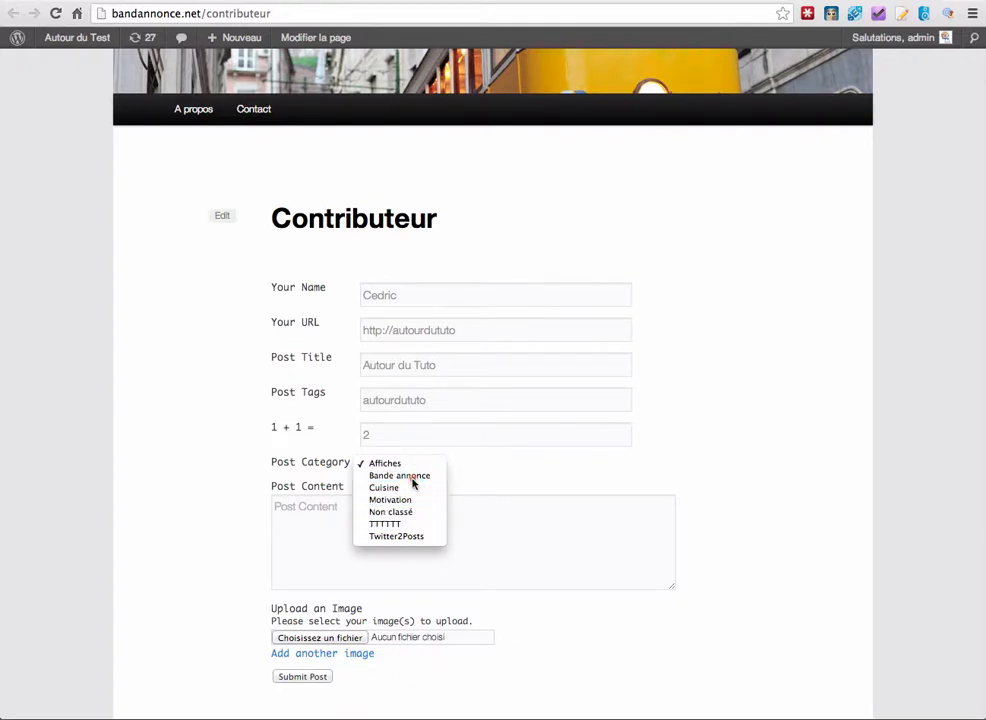
pyautogui.click(385, 476)
pyautogui.click(400, 527)
pyautogui.write('Autour du Tuto....')
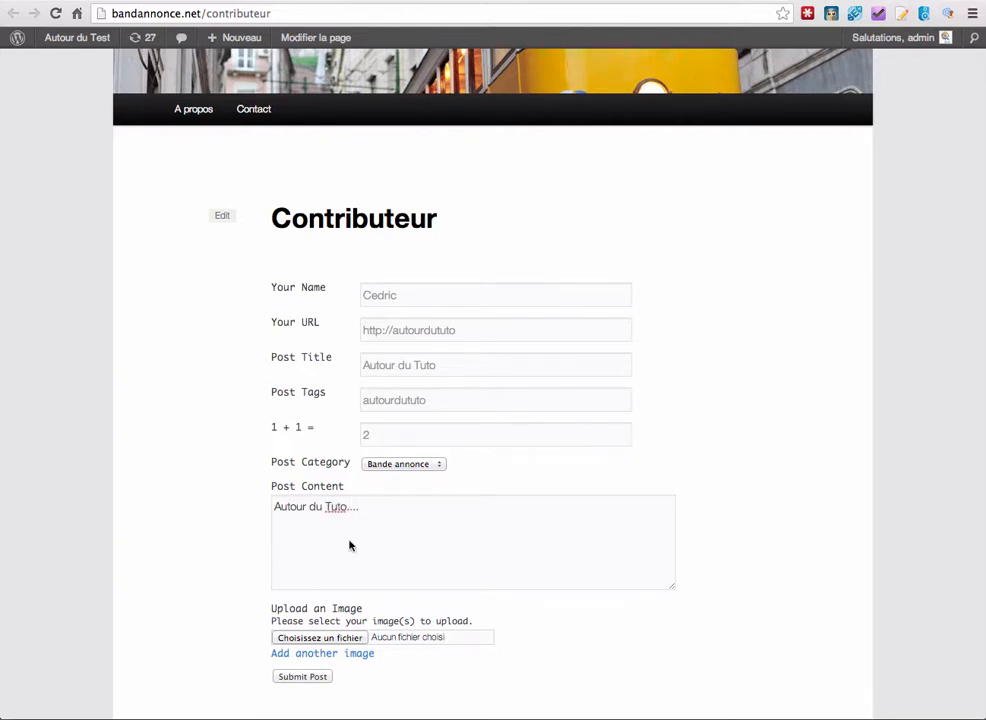
# Attach a JPG image from the desktop's "Images prêtes alias" folder to the submission
pyautogui.scroll(-3, 349, 545)
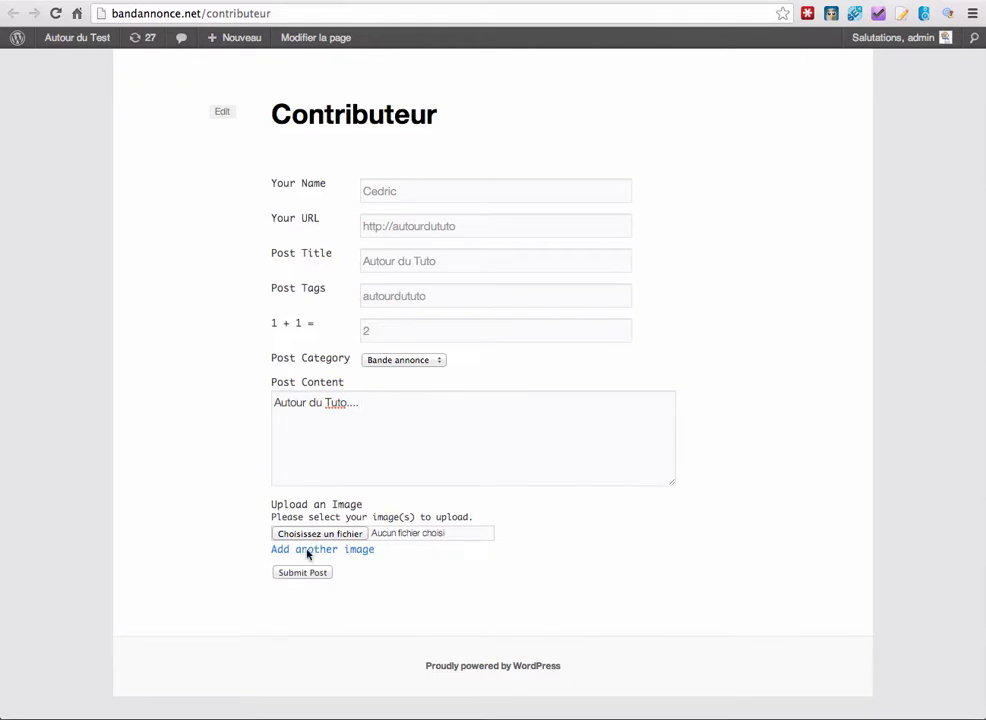
pyautogui.click(314, 538)
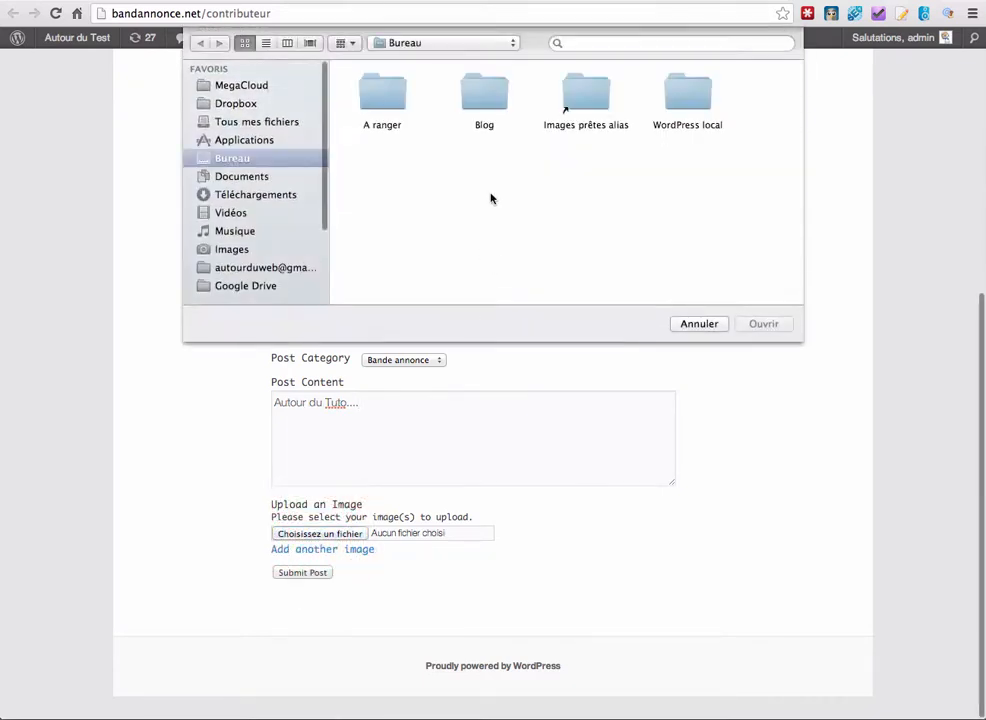
pyautogui.doubleClick(587, 92)
pyautogui.click(398, 93)
pyautogui.doubleClick(398, 93)
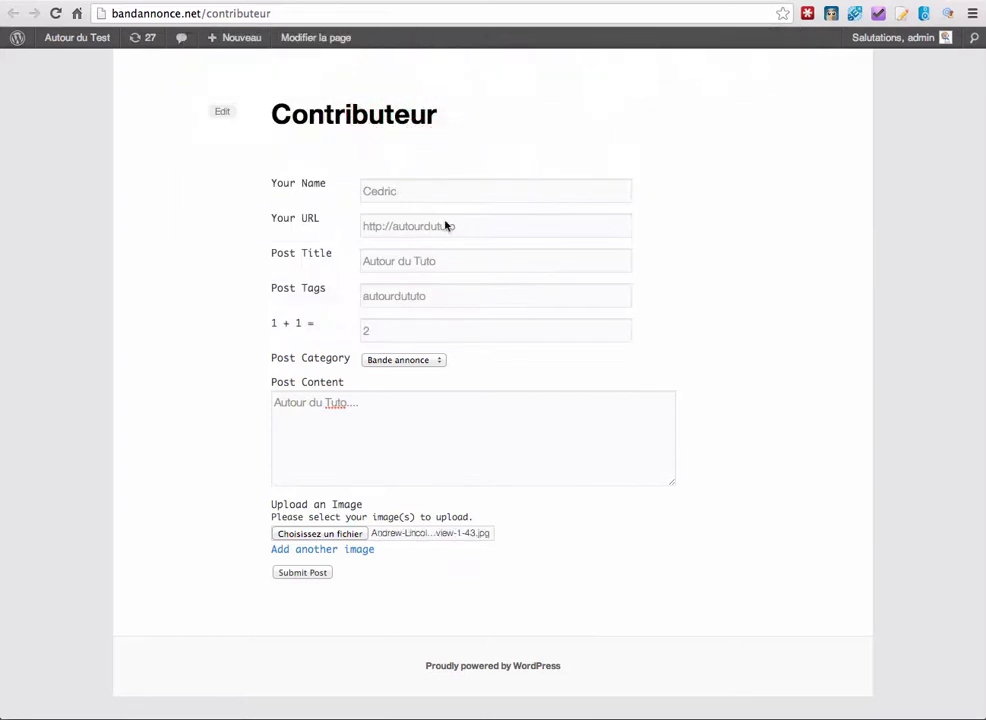
# Submit the post, completing the contributor's URL with the fr extension to make it valid
pyautogui.click(305, 573)
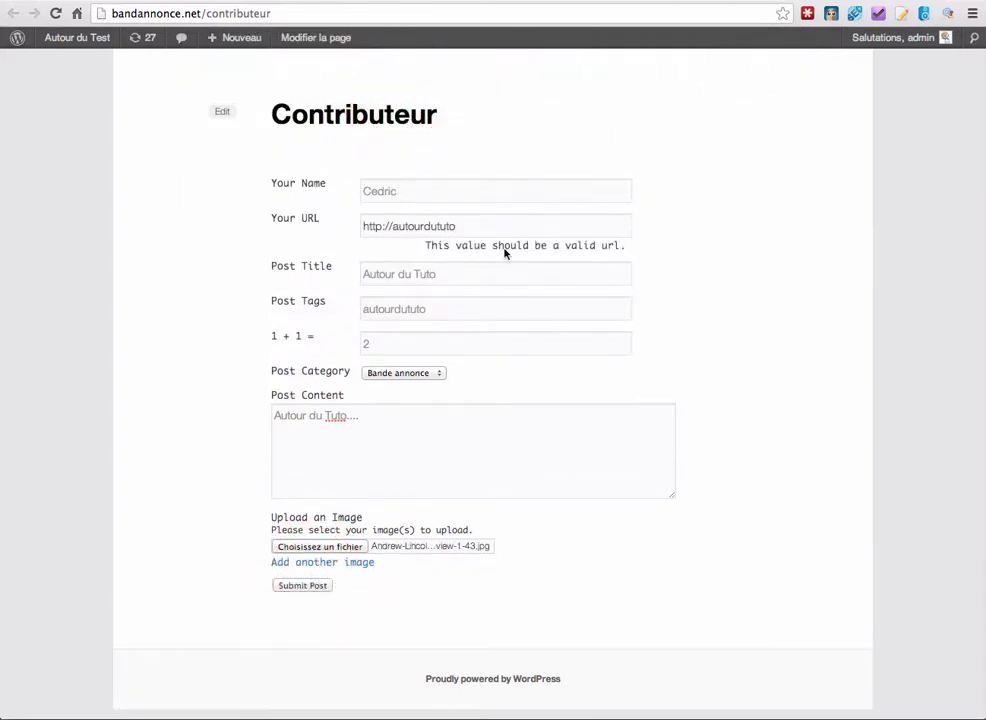
pyautogui.write('fr')
pyautogui.click(292, 572)
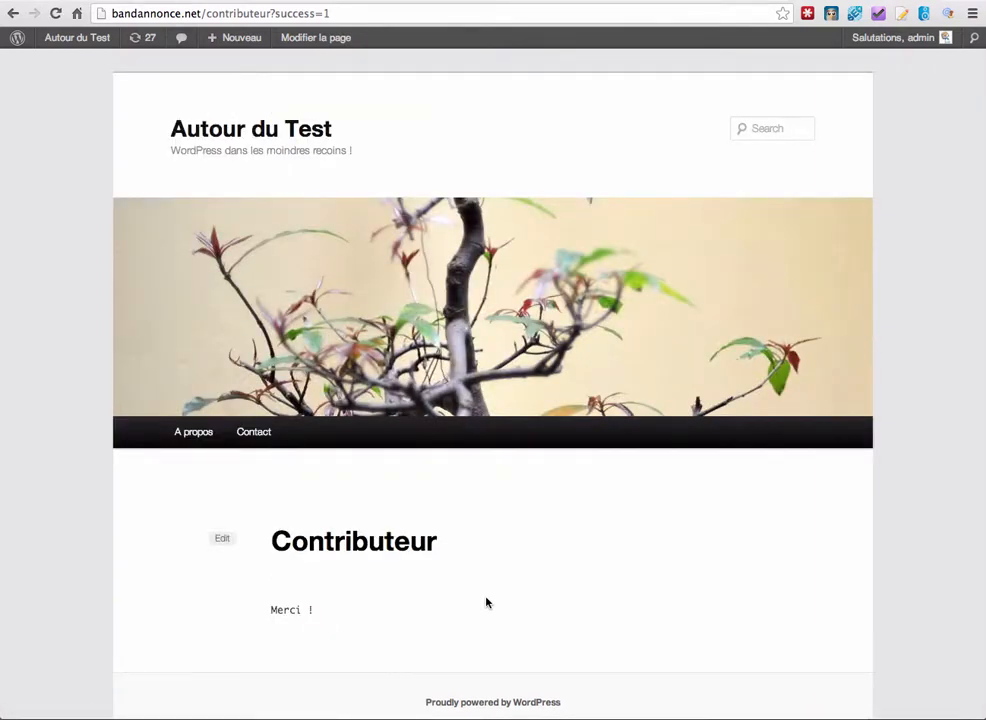
# Read the confirmation message on the Contributeur page after the submission
pyautogui.scroll(-2, 434, 584)
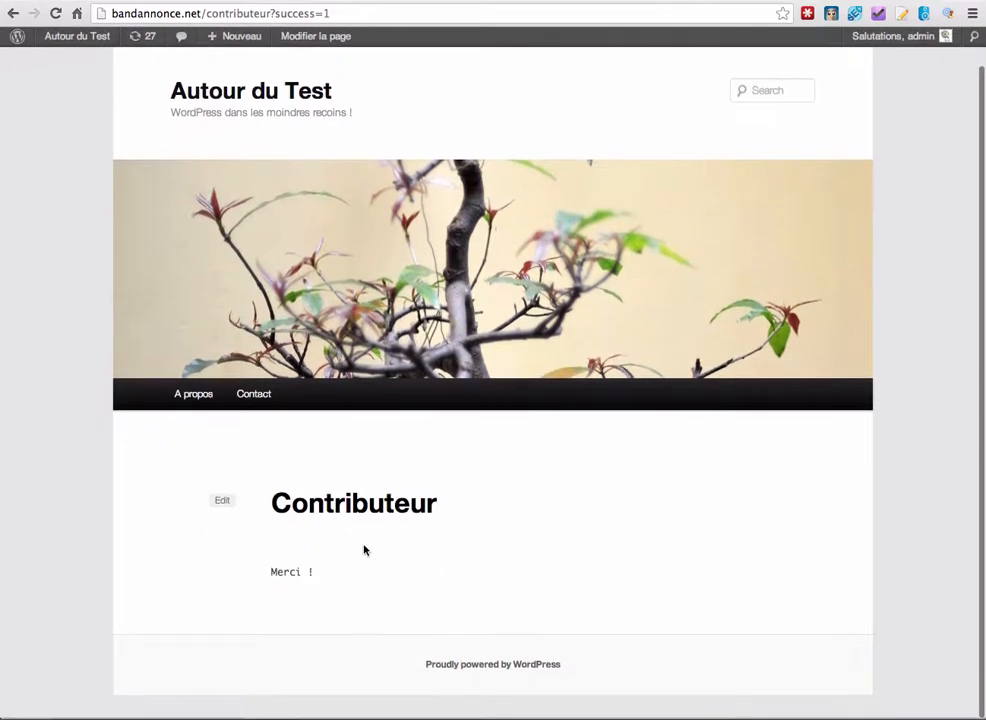
pyautogui.doubleClick(298, 577)
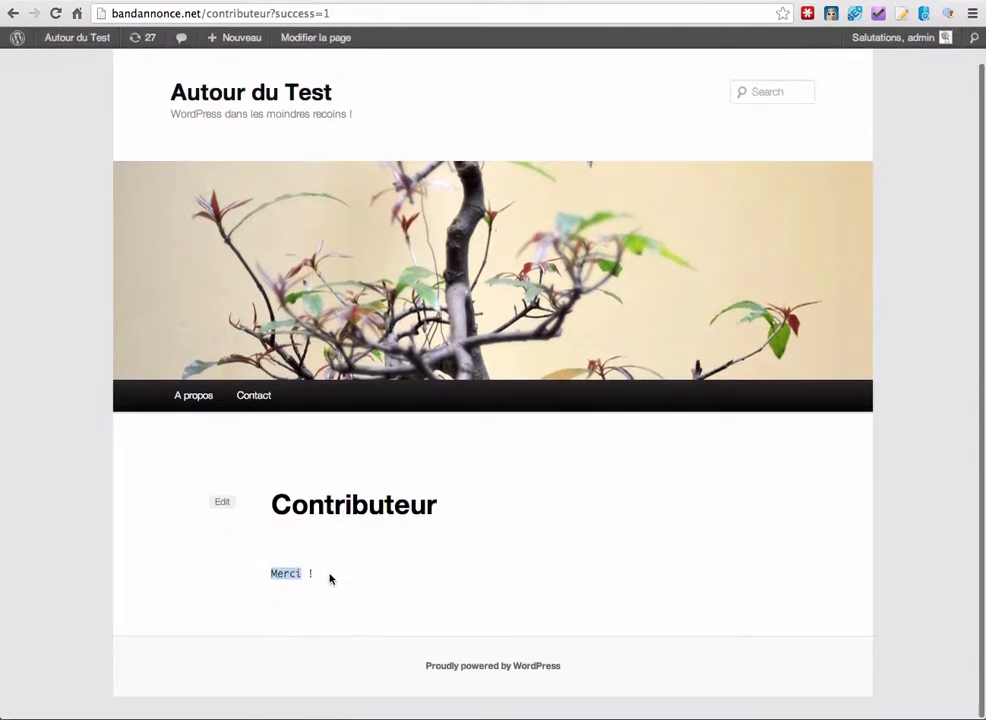
pyautogui.click(294, 575)
pyautogui.moveTo(294, 574); pyautogui.dragTo(269, 574)
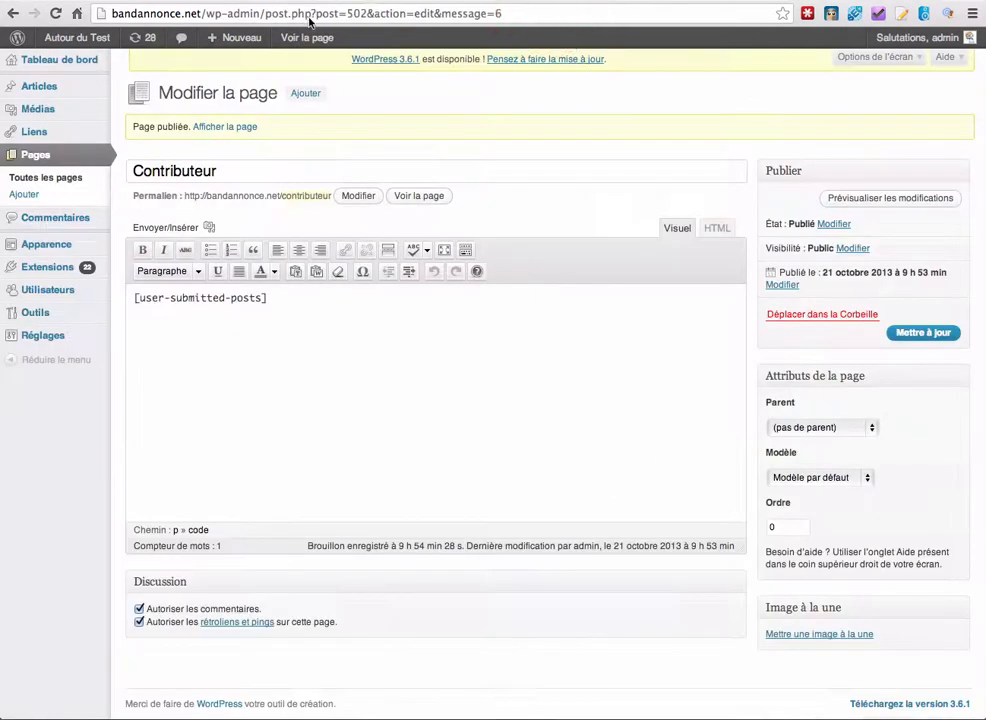
# Open the list of all posts in the site's admin and preview the pending "Autour du Tuto" post's title and content
pyautogui.moveTo(60, 82)
pyautogui.click(179, 86)
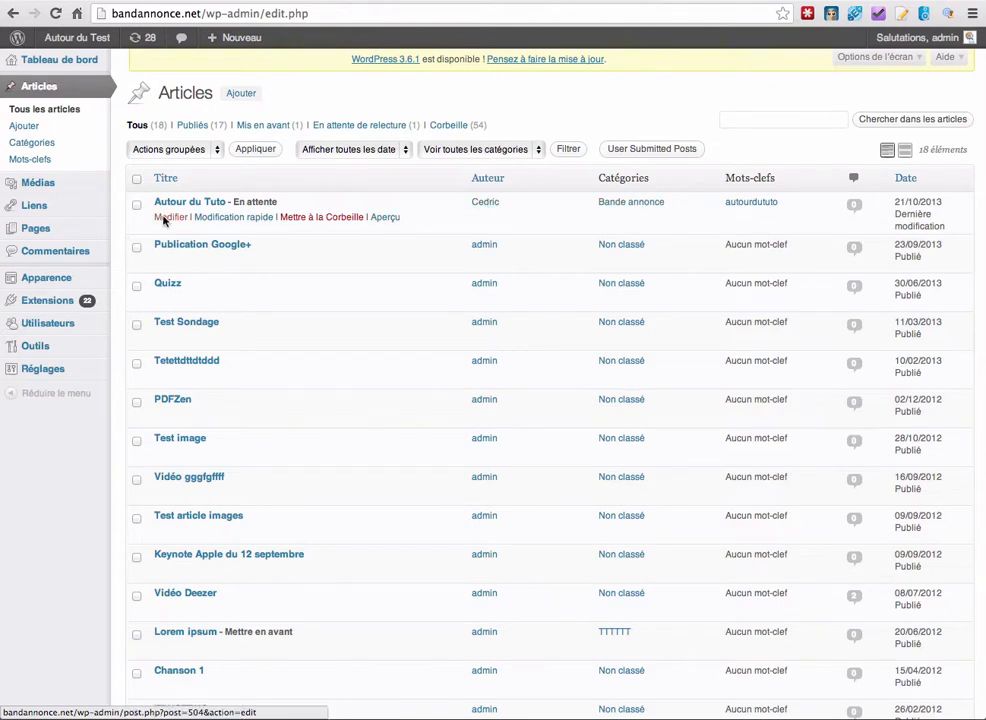
pyautogui.click(386, 217)
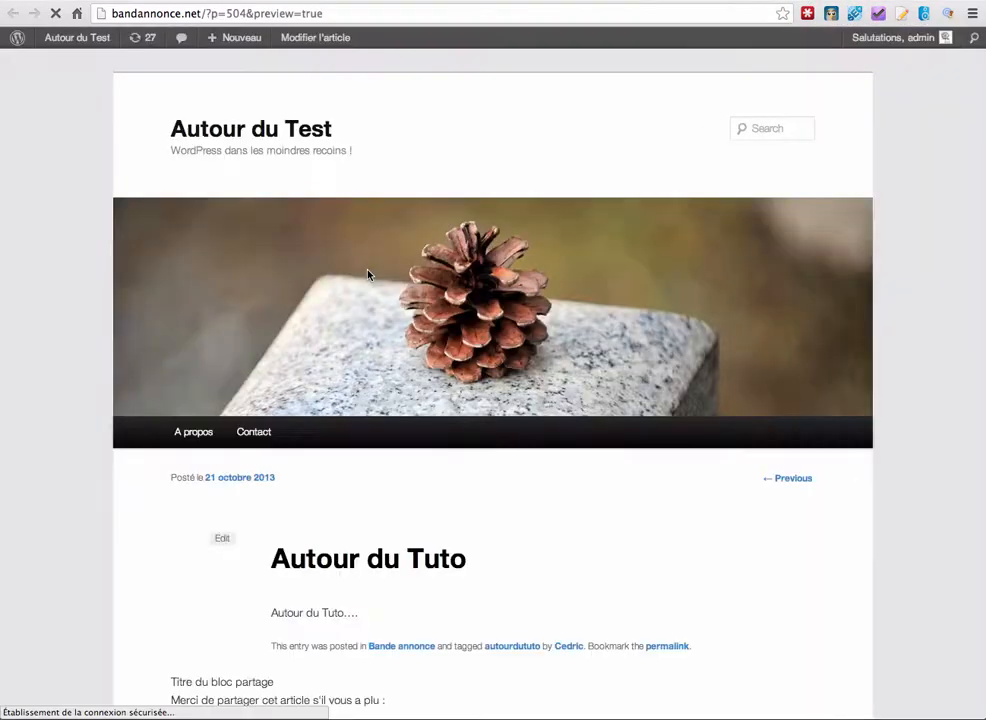
pyautogui.scroll(-3, 289, 551)
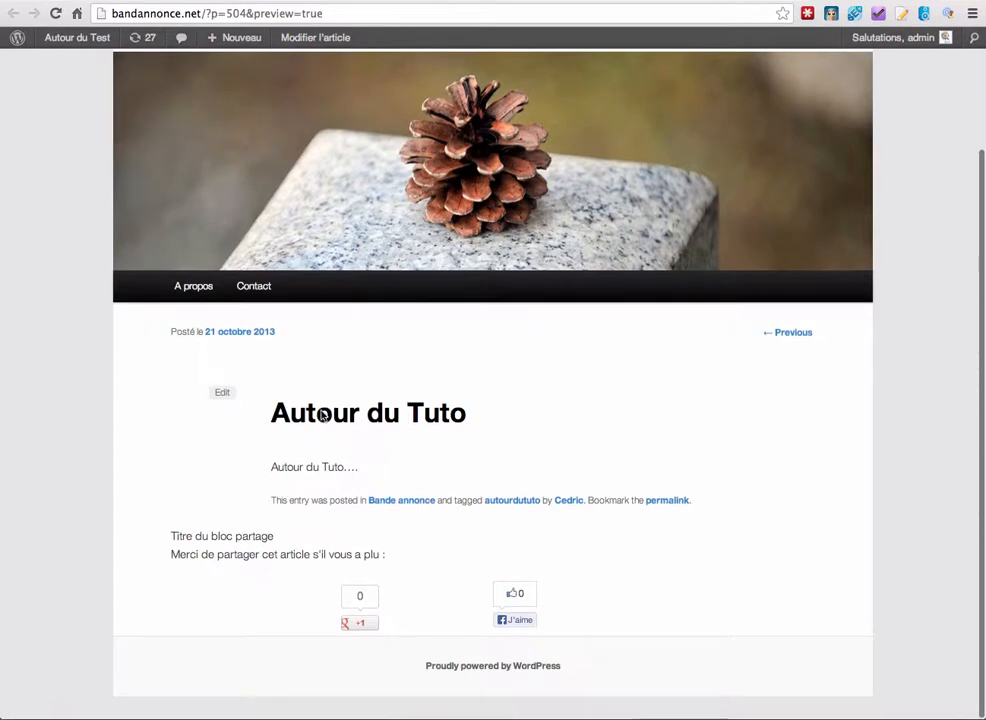
pyautogui.moveTo(282, 400); pyautogui.dragTo(370, 472)
pyautogui.click(363, 460)
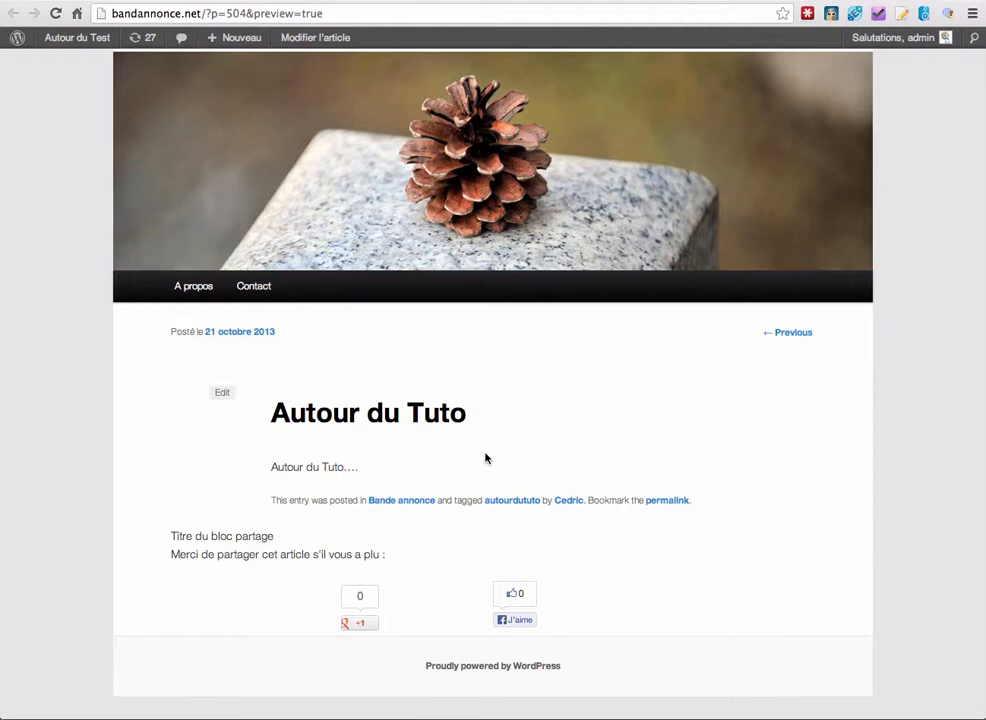
pyautogui.scroll(3, 543, 455)
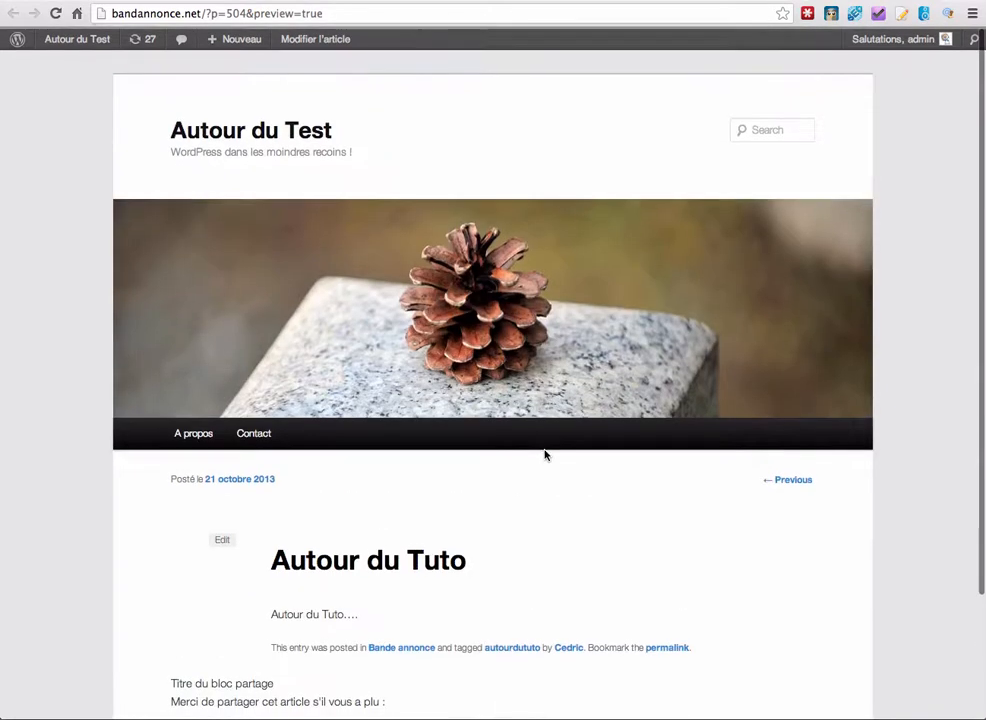